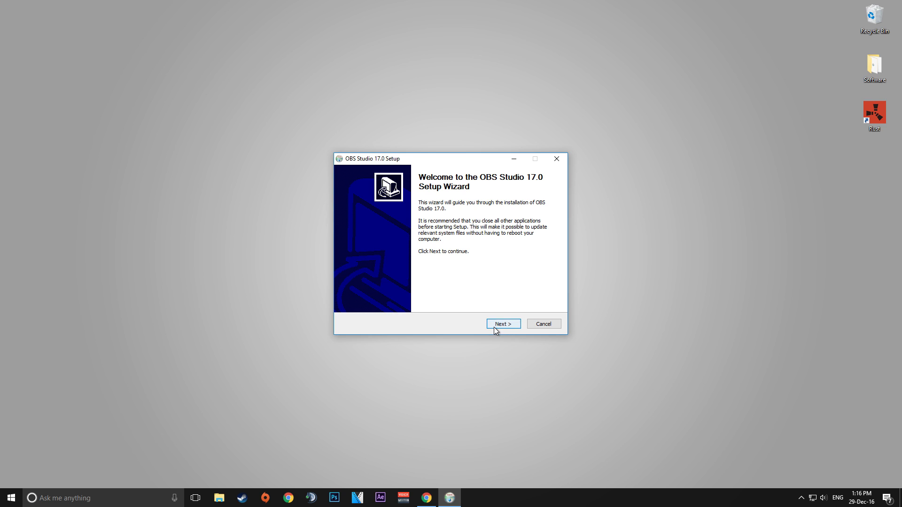
Install OBS Studio 17.0, accepting the licence and keeping the default destination folder.
left_click(494, 327)
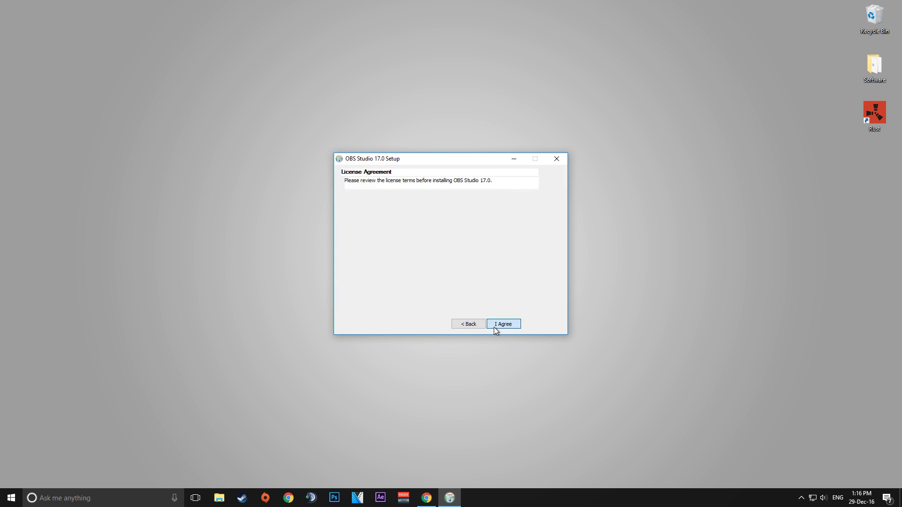
left_click(494, 327)
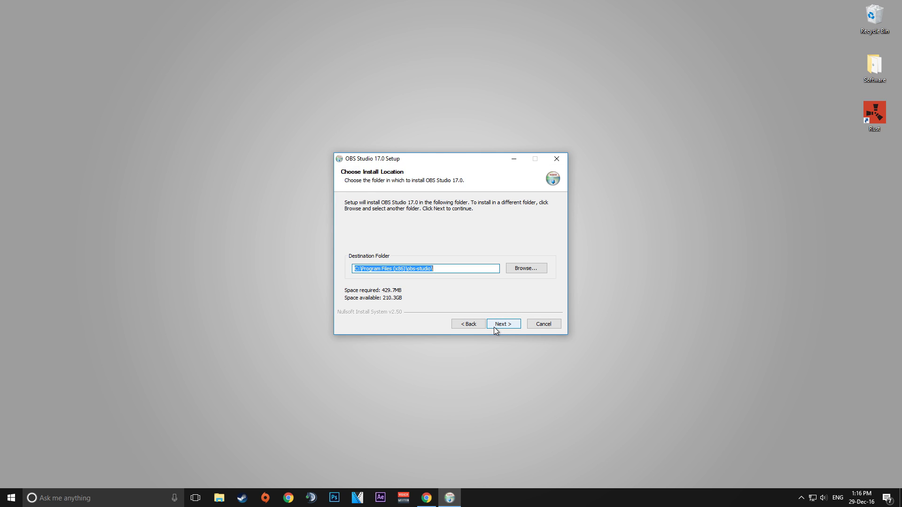
left_click(495, 327)
left_click(494, 327)
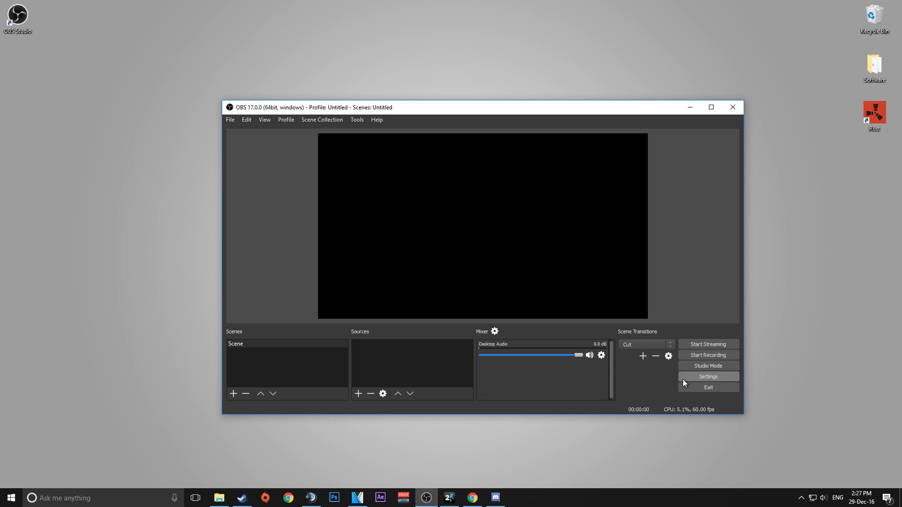
Open the settings and set the Mic/Auxiliary Audio Device to Microphone (Blue Snowball), keeping Desktop Audio on Default, then save.
left_click(681, 377)
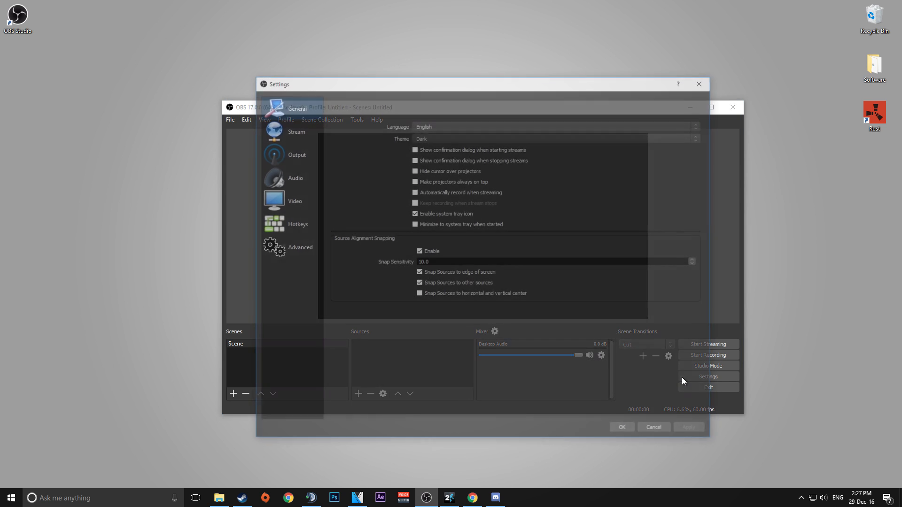
left_click(298, 202)
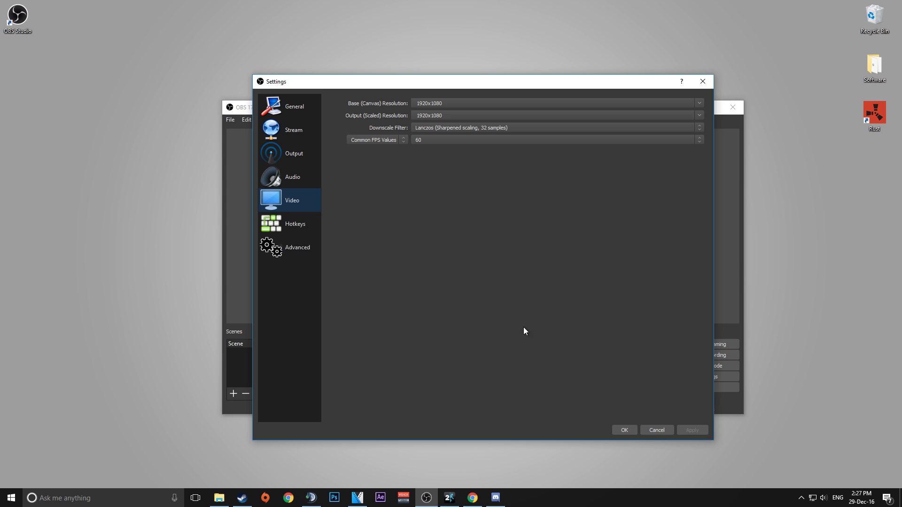
left_click(299, 181)
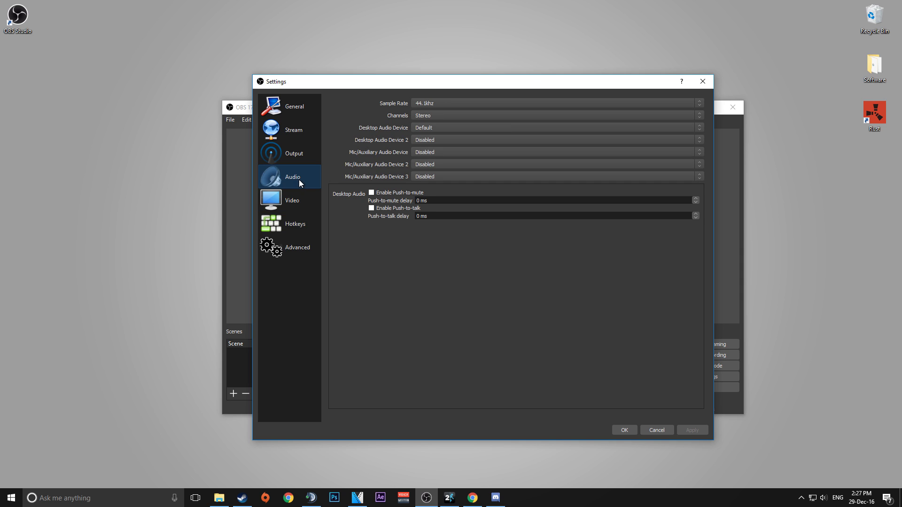
left_click(438, 130)
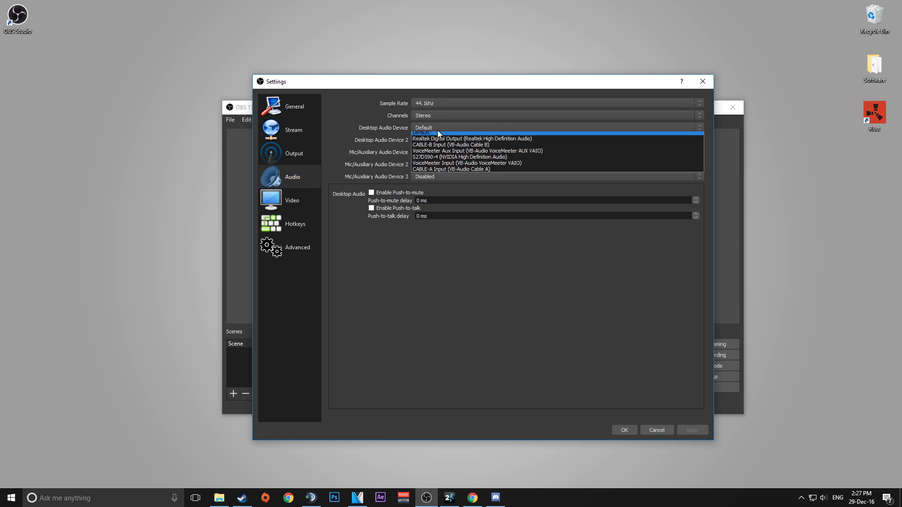
left_click(438, 131)
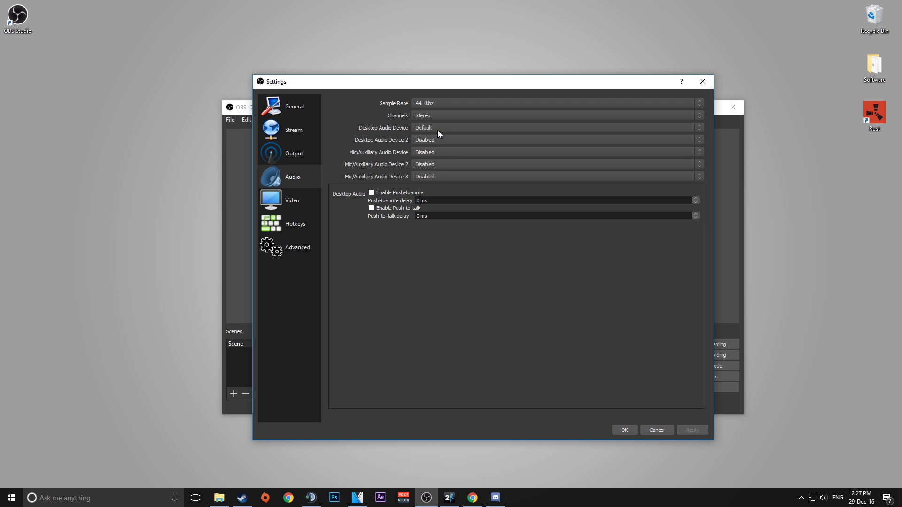
left_click(435, 155)
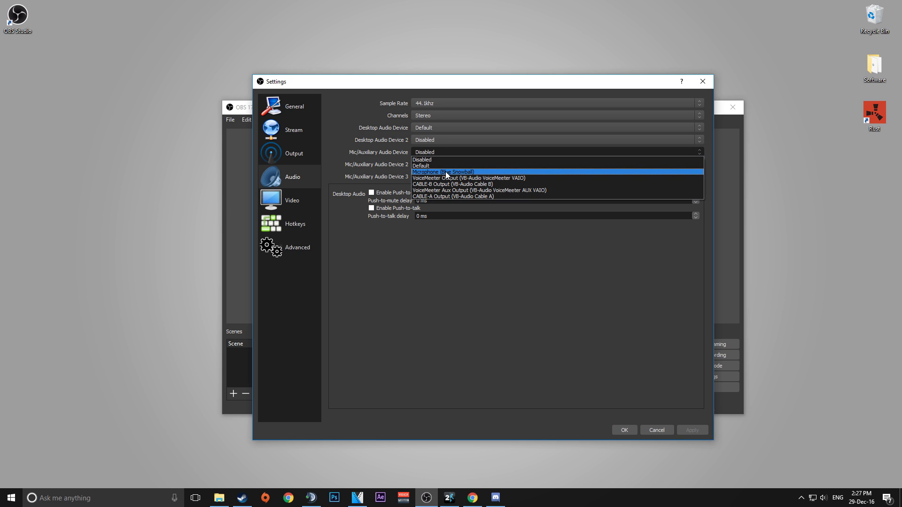
left_click(445, 172)
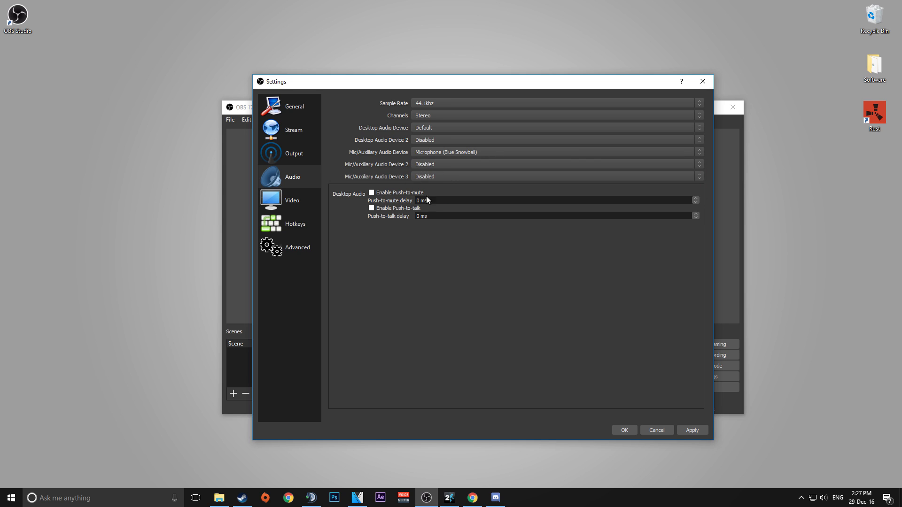
left_click(623, 430)
In Advanced Audio Properties, assign Mic/Aux to audio track 1 only, clearing tracks 2 to 6.
left_click(495, 331)
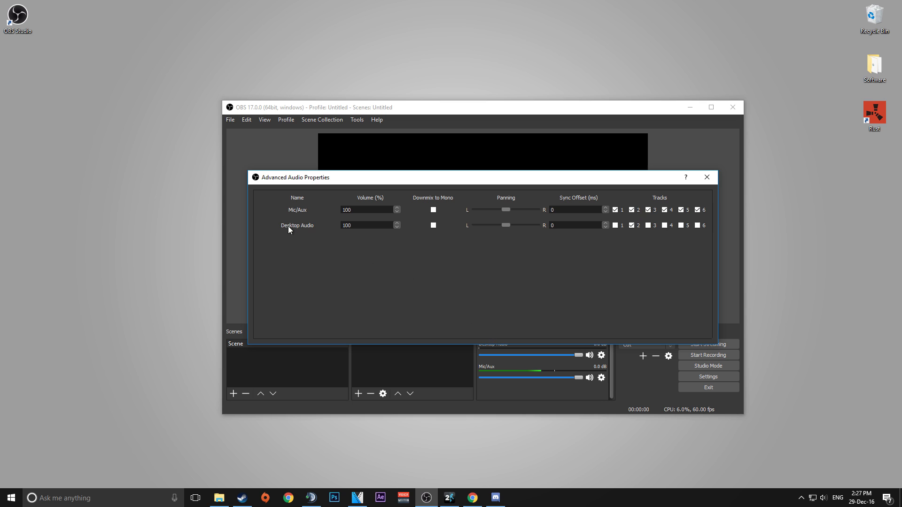
left_click(615, 210)
left_click(632, 210)
left_click(648, 210)
left_click(664, 210)
left_click(681, 210)
left_click(698, 210)
left_click(616, 210)
left_click(707, 177)
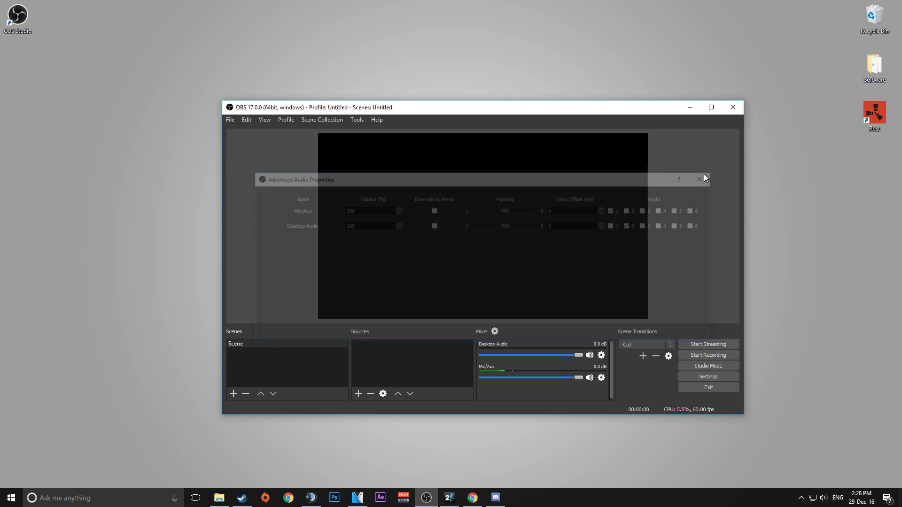
Open the output settings and switch the Output Mode to Advanced.
left_click(708, 377)
left_click(296, 155)
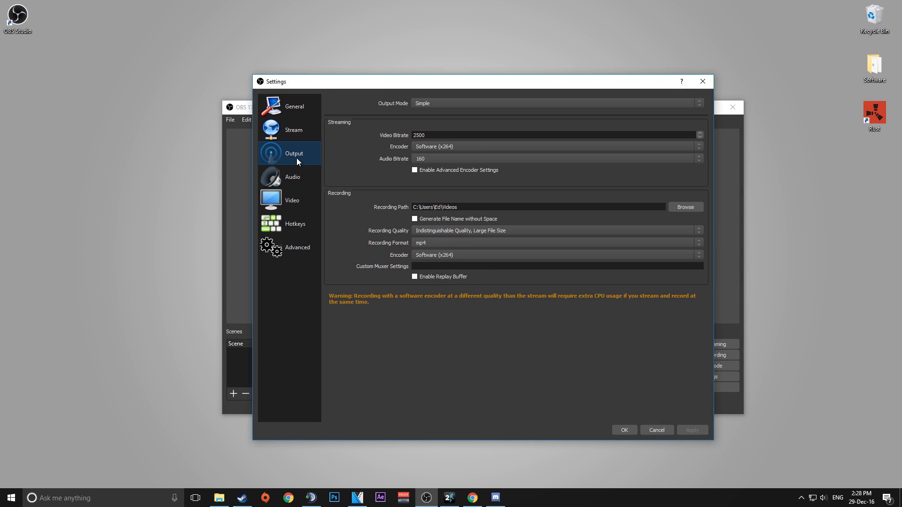
left_click(429, 104)
left_click(433, 116)
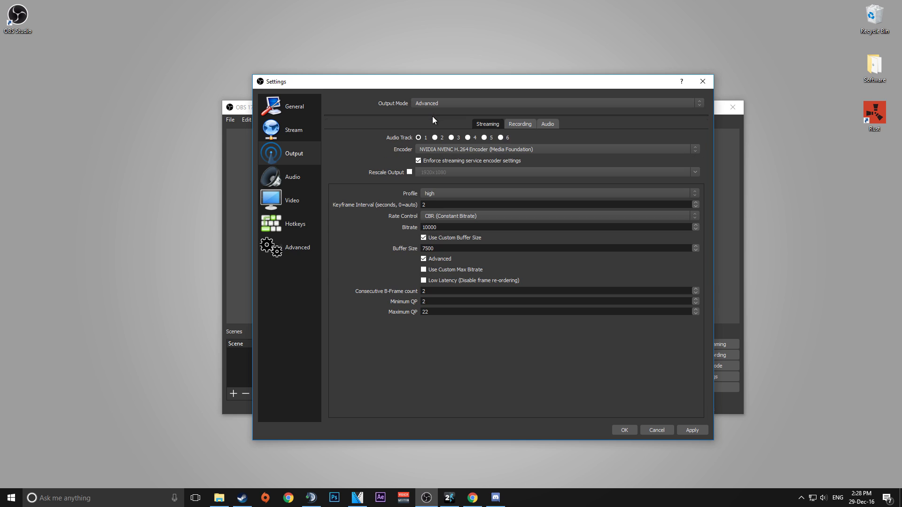
In the recording output settings, keep the mp4 format and enable audio track 2 alongside track 1.
left_click(520, 124)
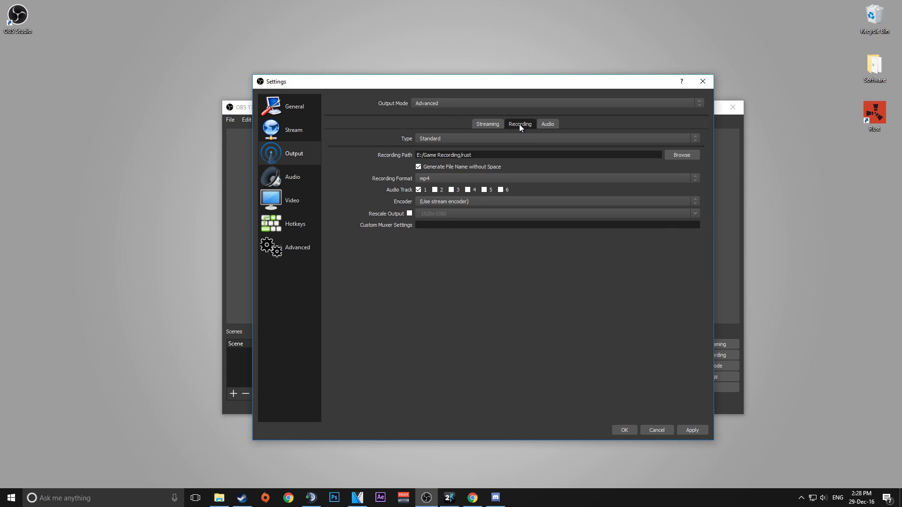
left_click(449, 179)
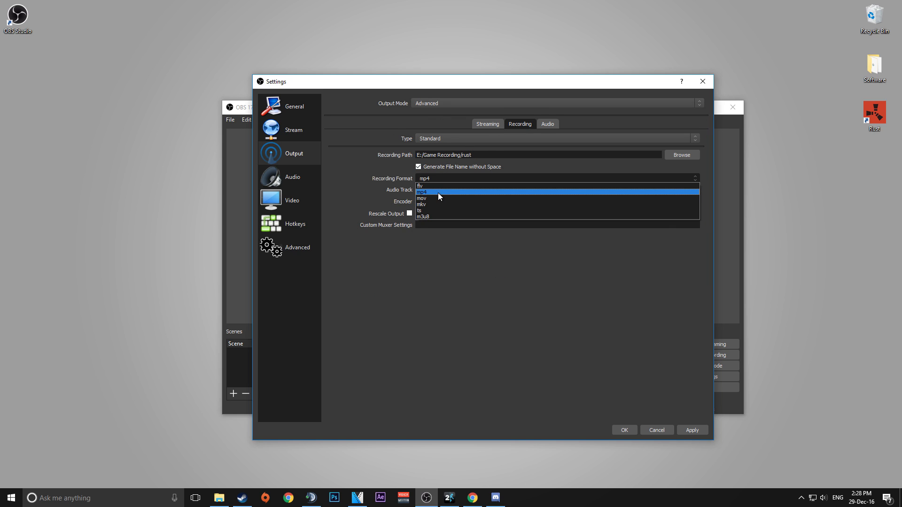
left_click(438, 193)
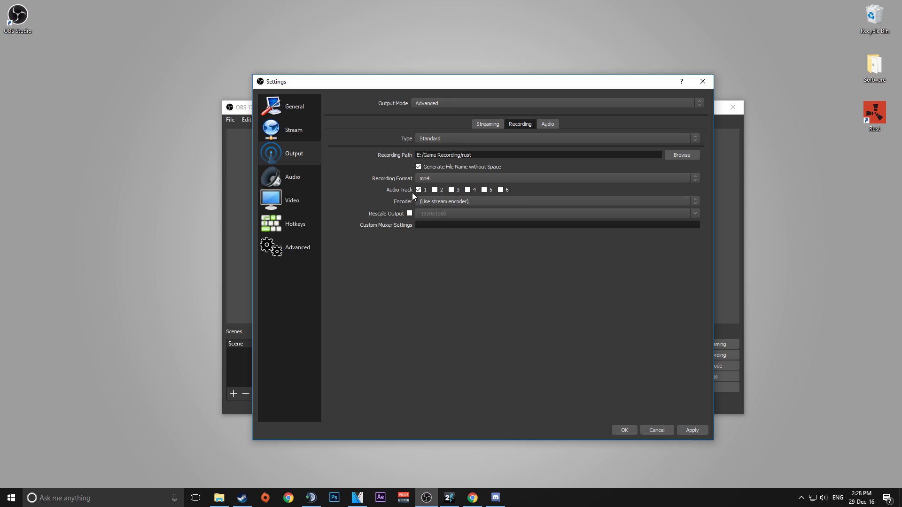
left_click(435, 190)
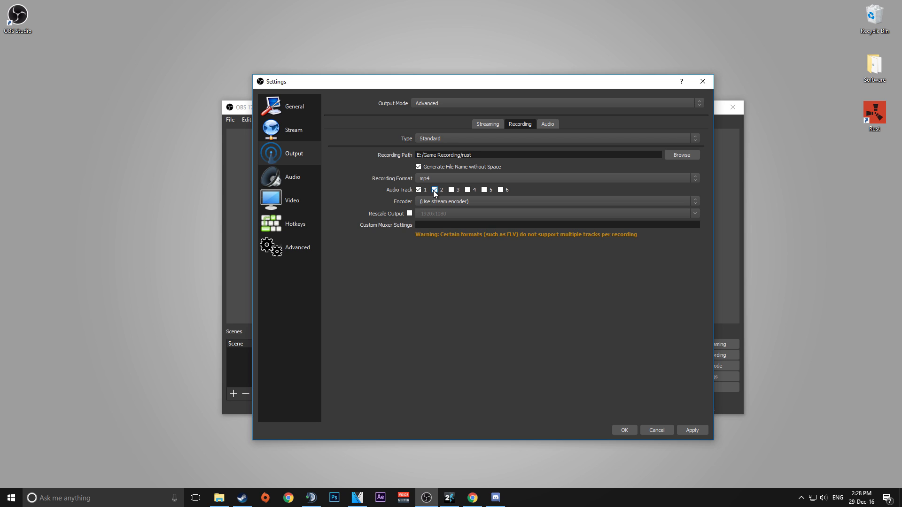
Set the recording encoder to NVENC H.264 with CQP rate control at 18.
left_click(438, 203)
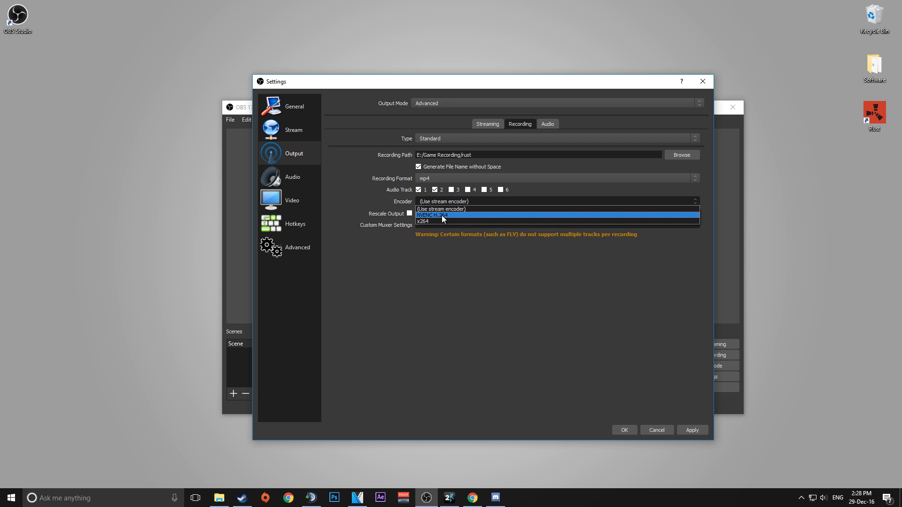
left_click(442, 216)
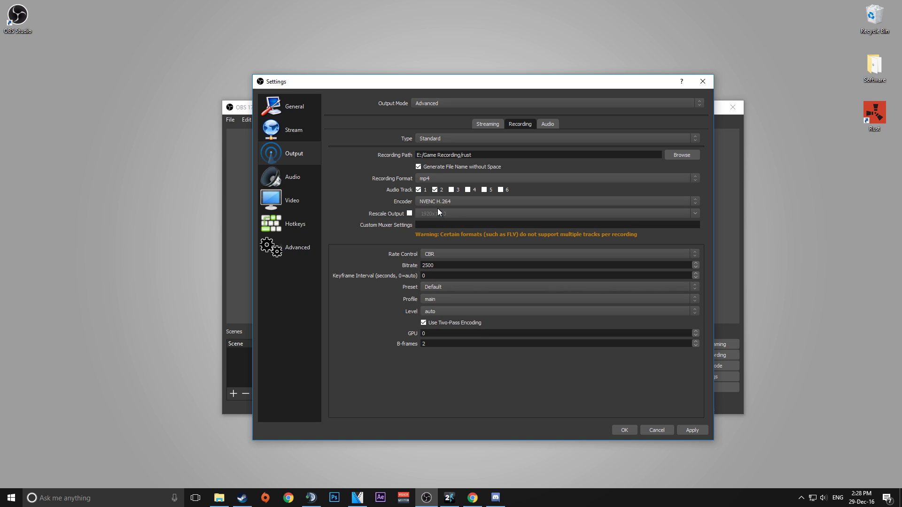
left_click(437, 205)
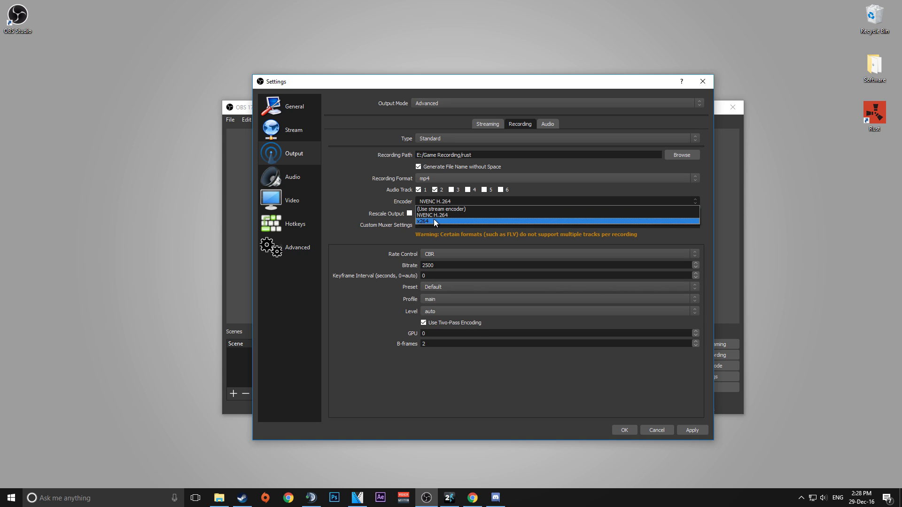
left_click(442, 214)
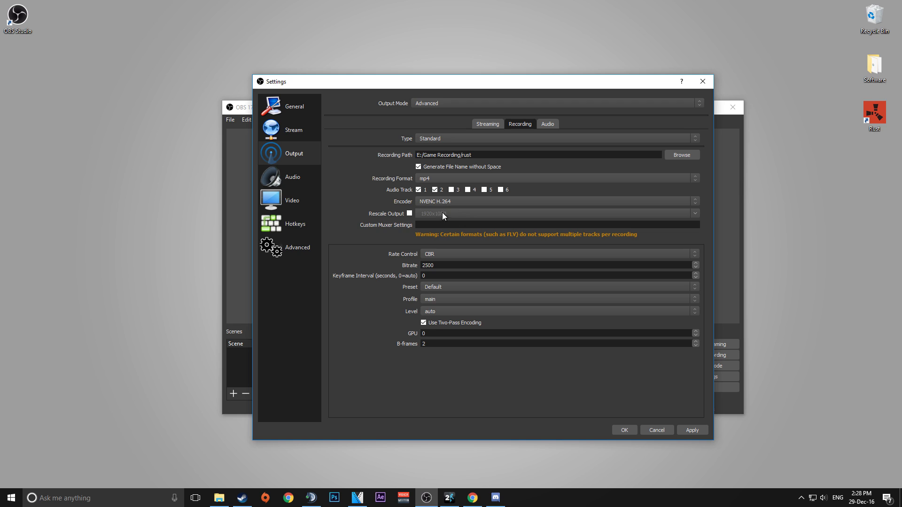
left_click(434, 258)
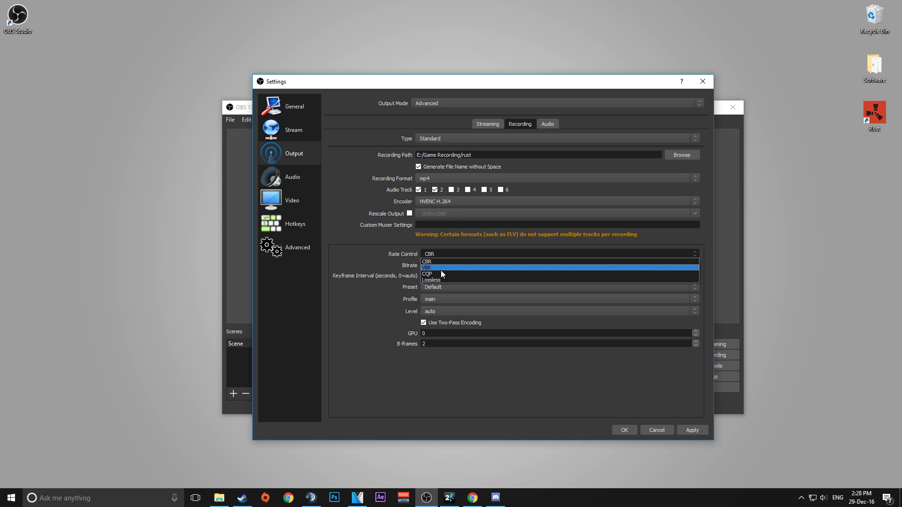
left_click(441, 270)
left_click_drag(428, 266, 421, 267)
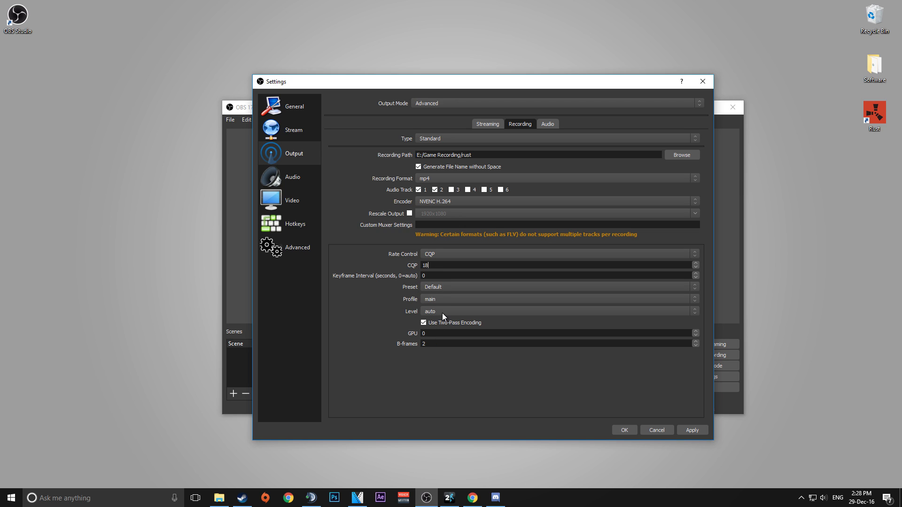
Switch the recording encoder to x264 and set its bitrate to 50000.
left_click(439, 203)
left_click(444, 221)
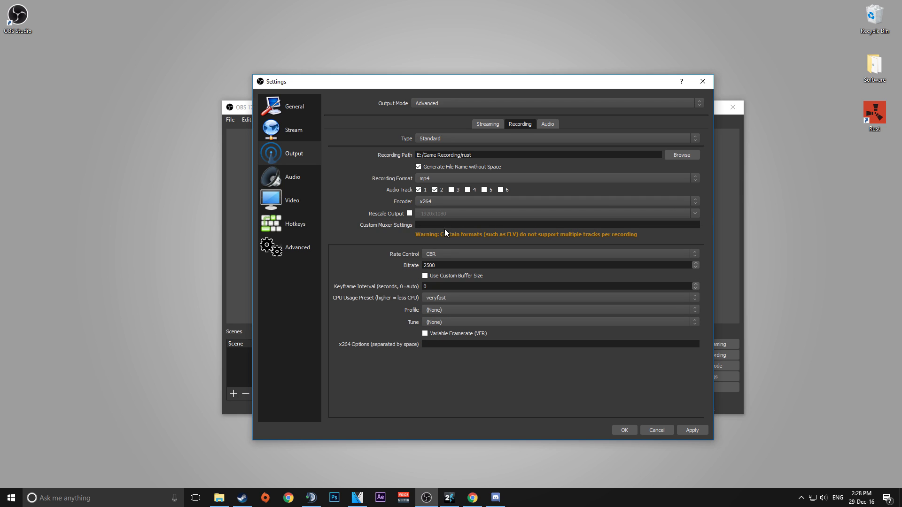
left_click_drag(437, 265, 406, 266)
type("50000")
Switch the recording encoder back to NVENC H.264, set rate control to CQP, and save the settings.
left_click(428, 202)
left_click(436, 215)
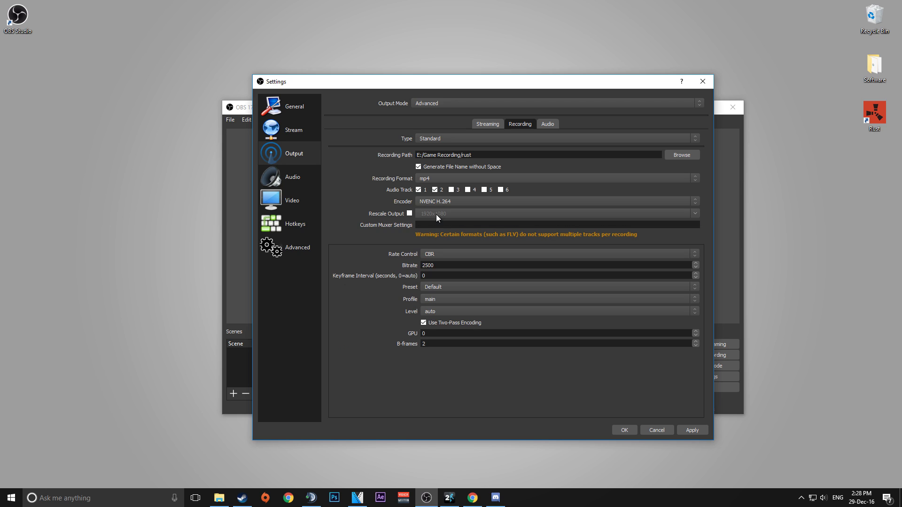
left_click(435, 254)
left_click(436, 276)
double_click(422, 266)
left_click(623, 431)
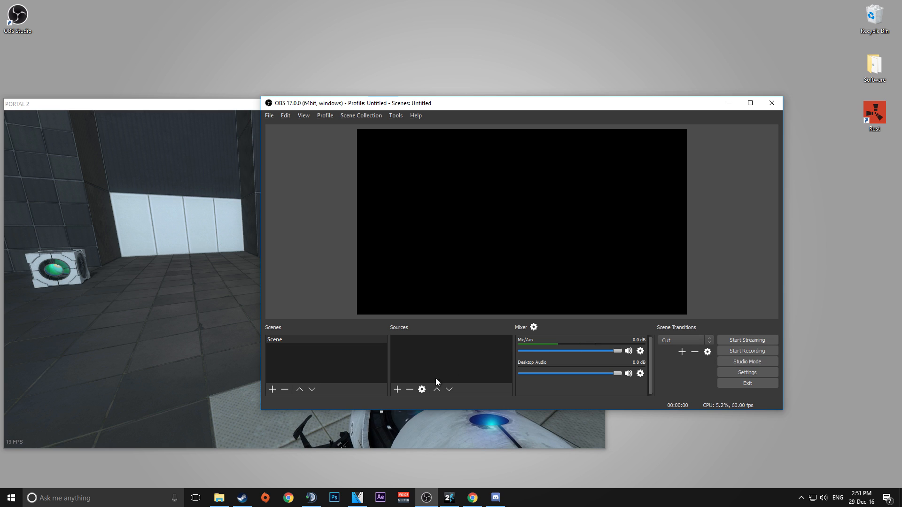
Add a Game Capture source set to capture the specific window [portal2.exe]: PORTAL 2.
left_click(398, 390)
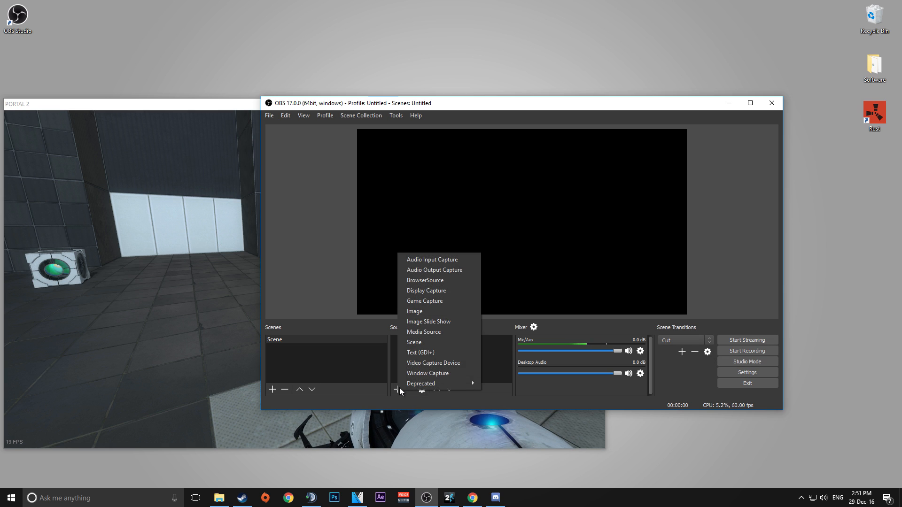
left_click(419, 300)
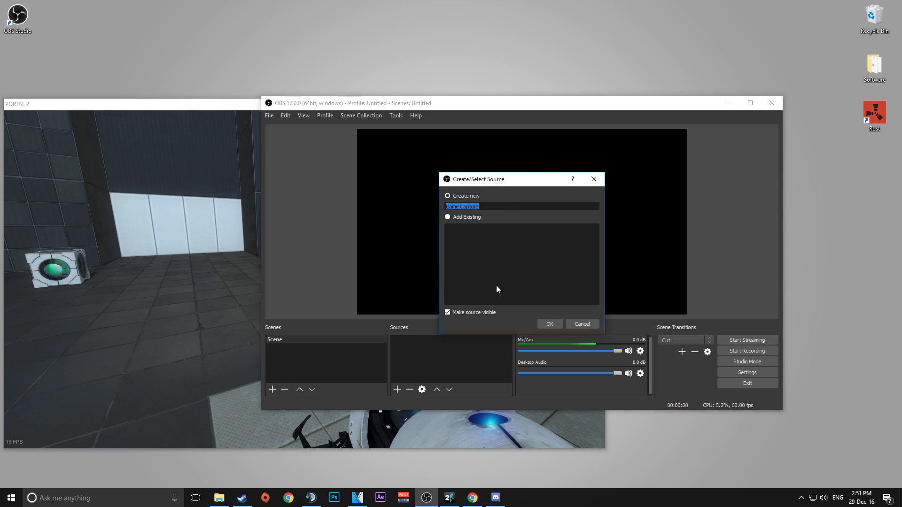
left_click(553, 323)
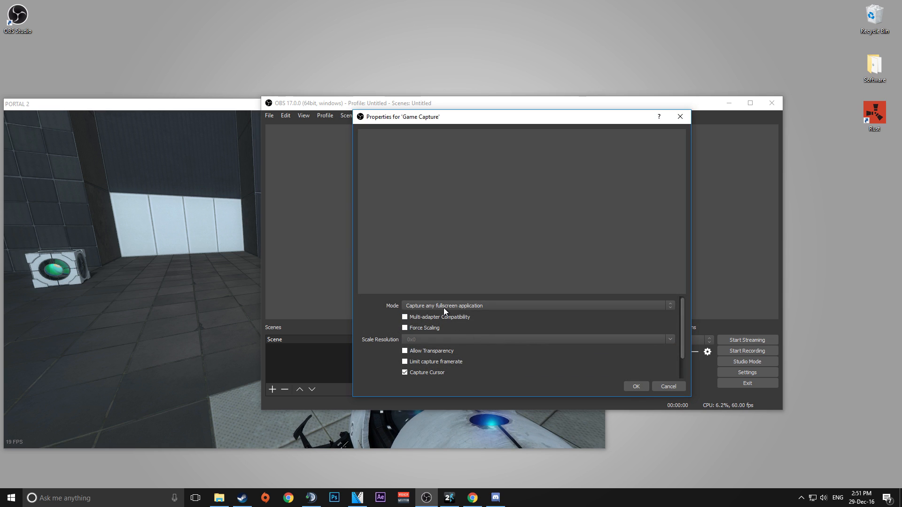
left_click(444, 309)
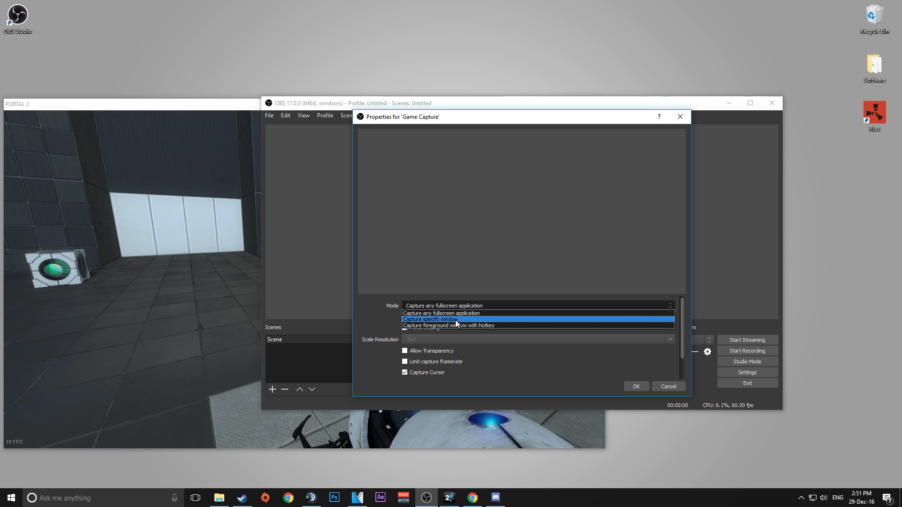
left_click(456, 321)
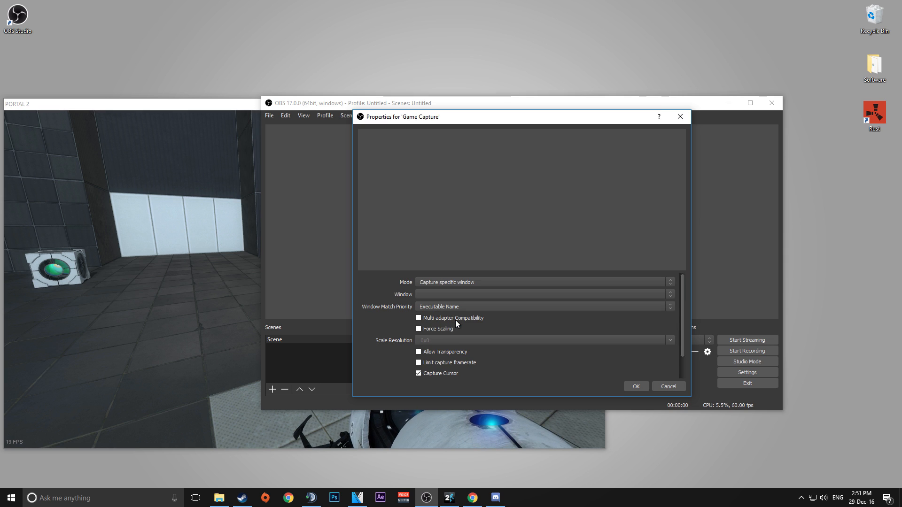
left_click(449, 295)
left_click(452, 309)
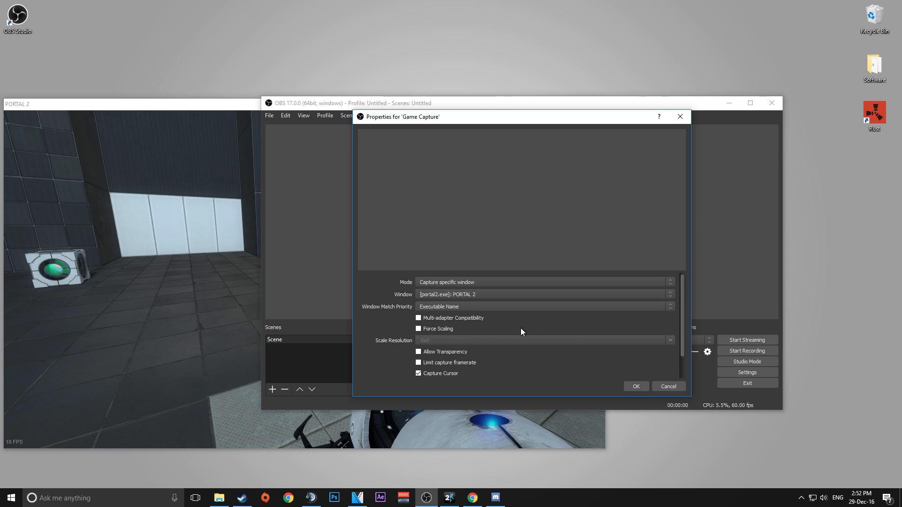
left_click(633, 384)
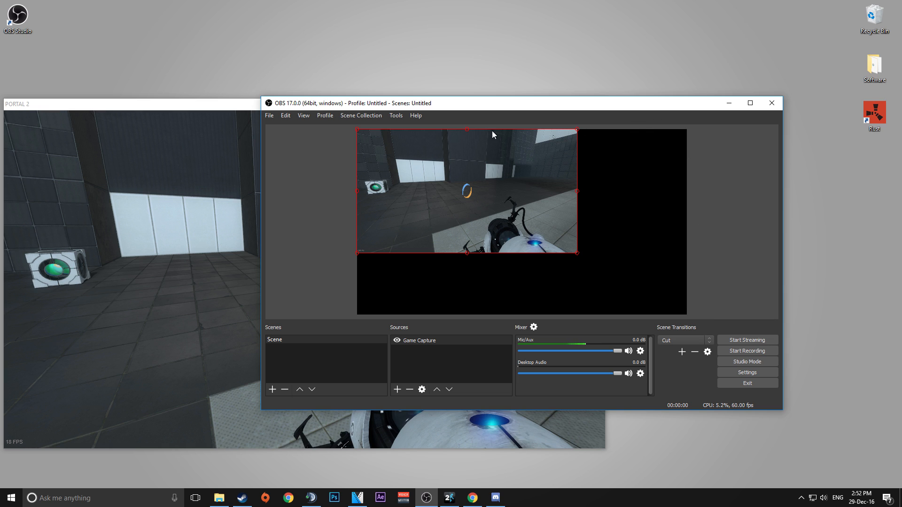
Transform the Game Capture source so it fits the whole canvas.
right_click(422, 341)
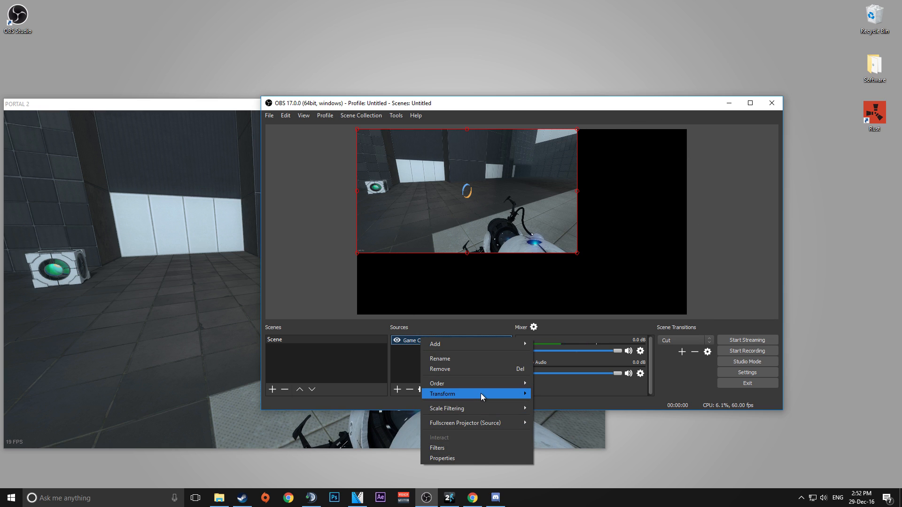
mouse_move(481, 393)
left_click(559, 481)
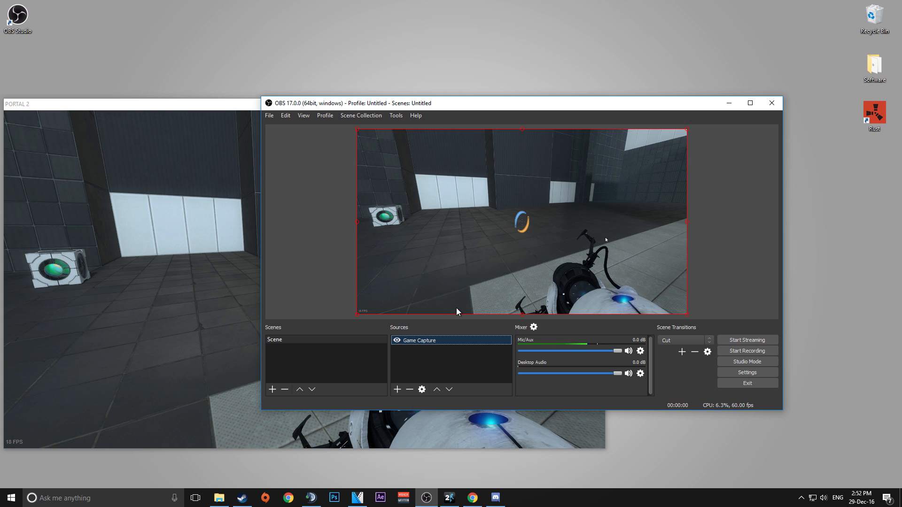
Open the settings to review the recording hotkeys, then close the dialog.
left_click(733, 372)
left_click(338, 226)
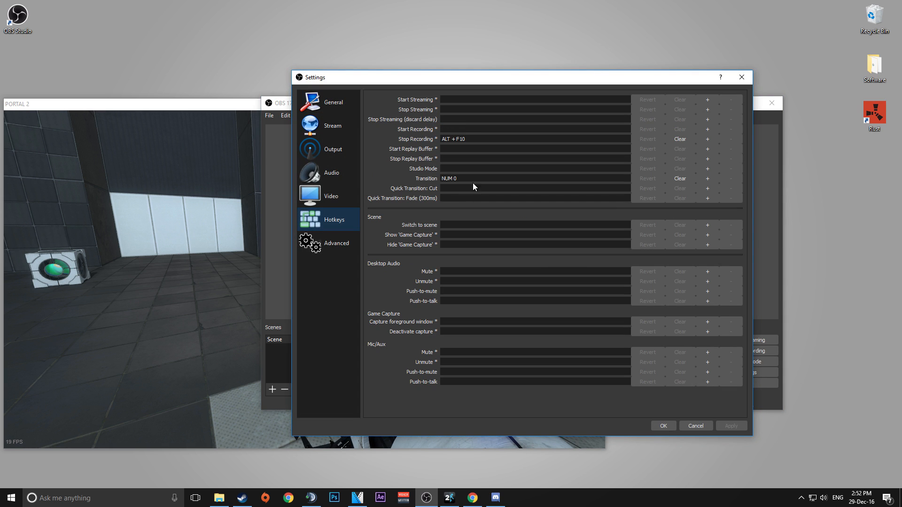
left_click(742, 77)
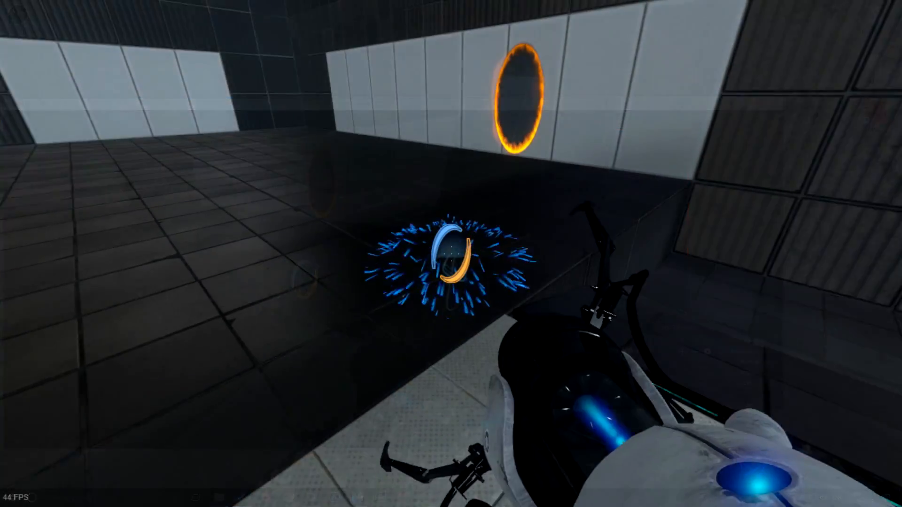
key("w")
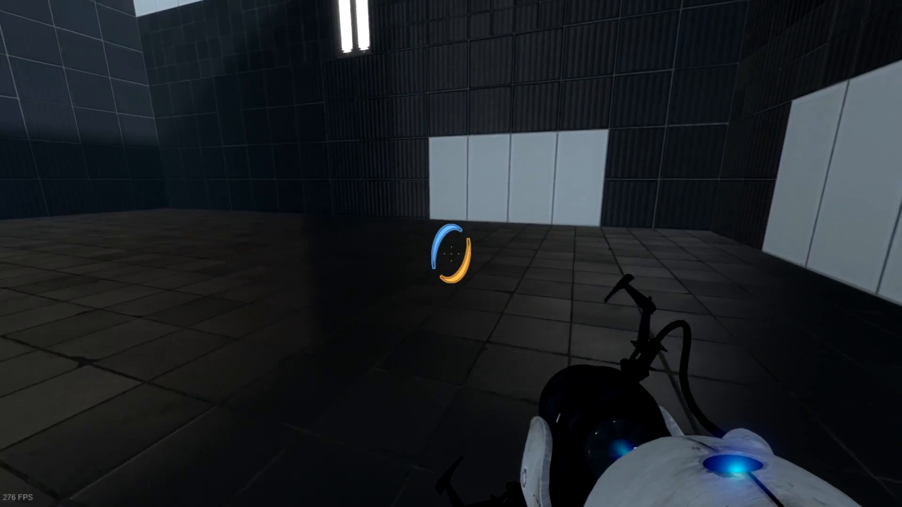
key("w")
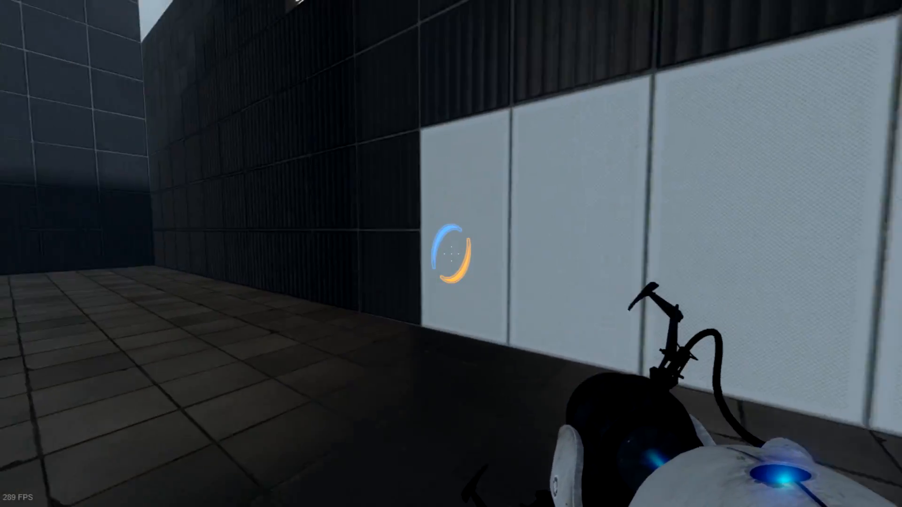
key("w")
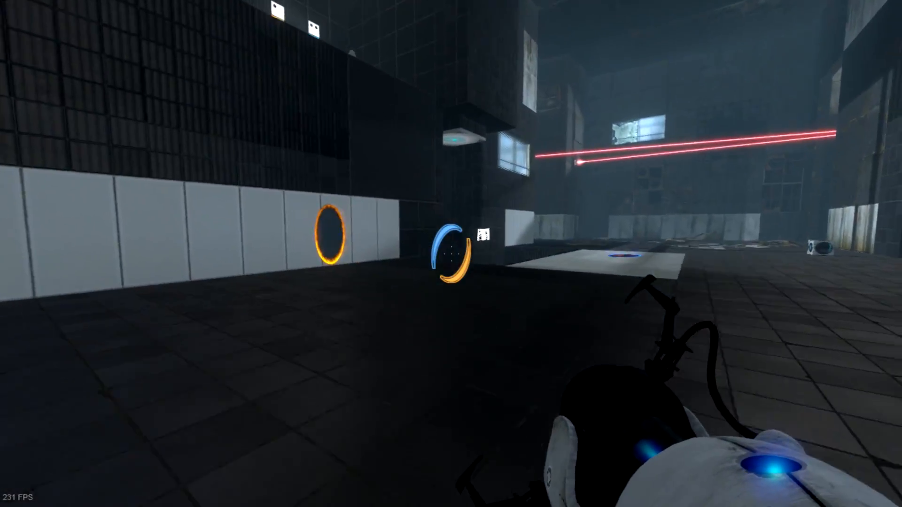
key("w")
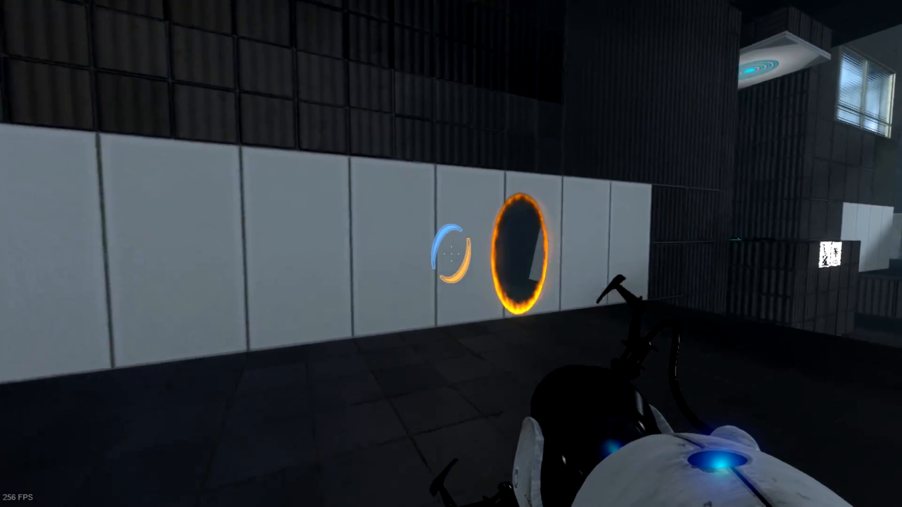
key("w")
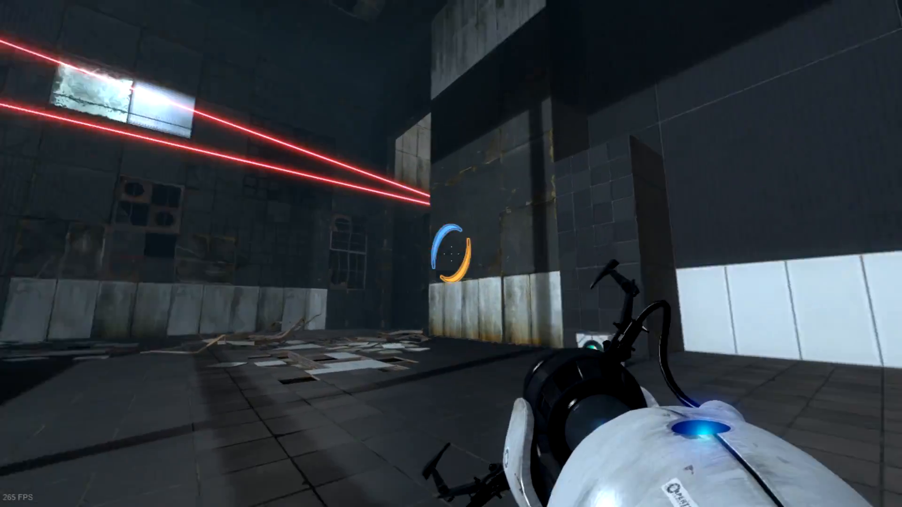
key("w")
left_click(451, 254)
key("w")
left_click(451, 253)
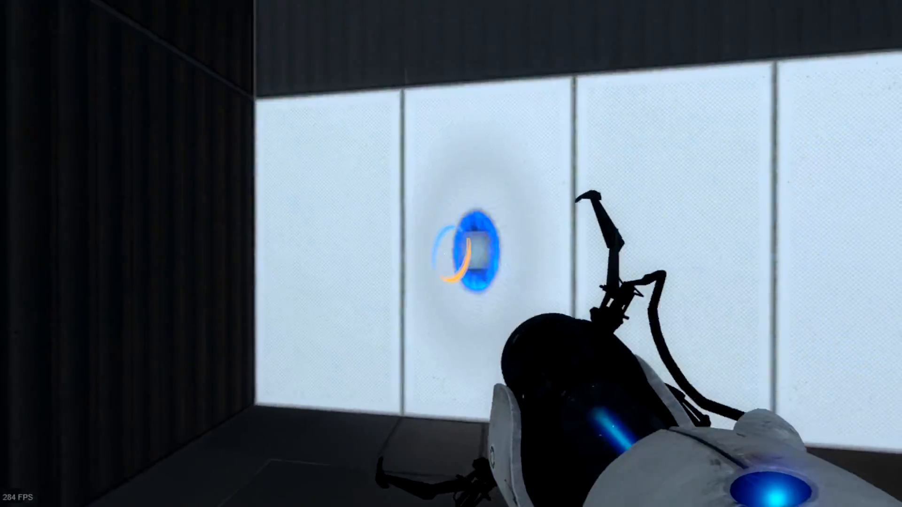
key("w")
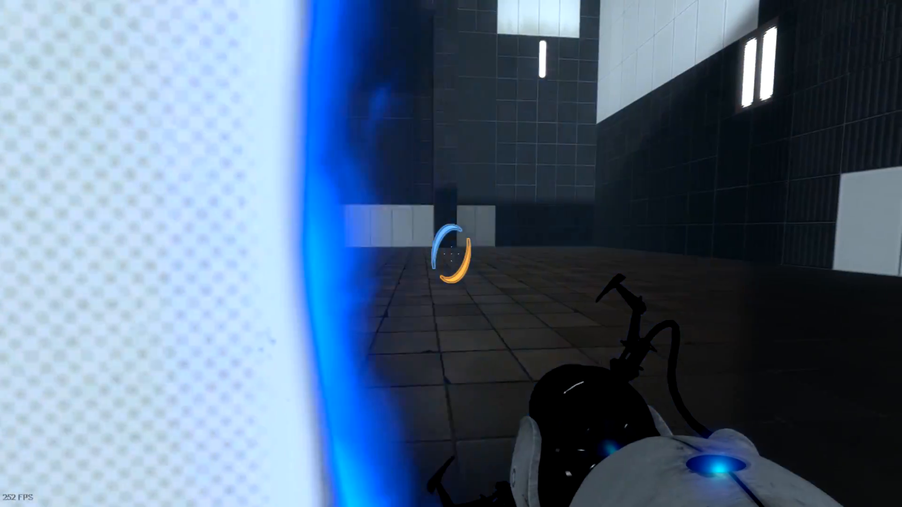
key("w")
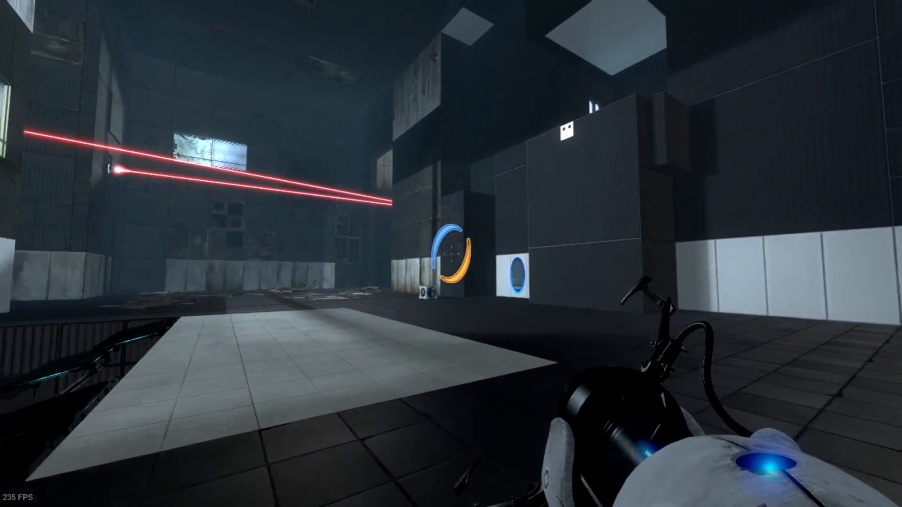
key("w")
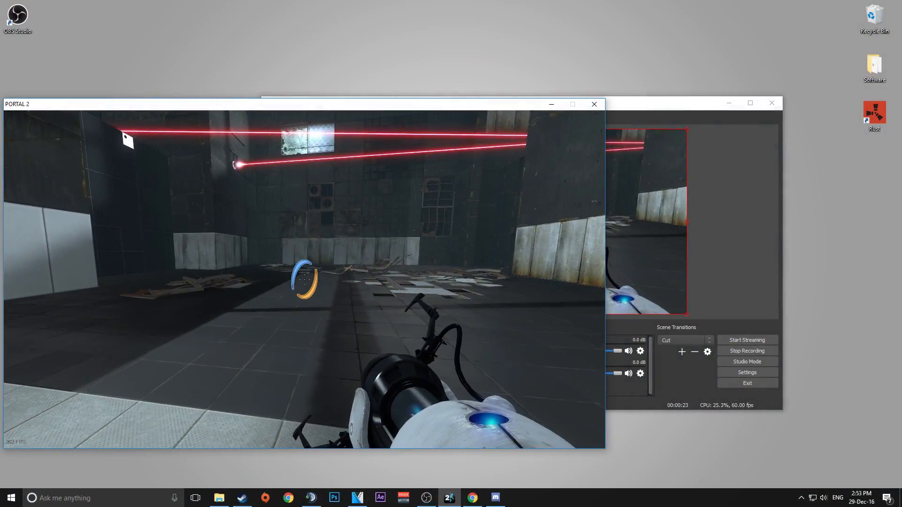
Stop the recording and switch to VEGAS Pro.
left_click(625, 319)
left_click(768, 350)
left_click(358, 498)
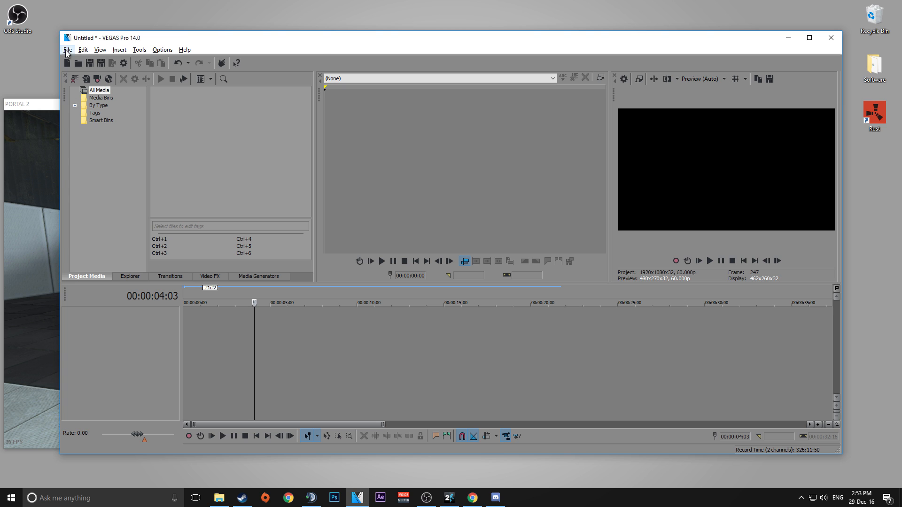
Import the recording 2016-12-29_14-52-53.mp4 as media and place it on the timeline.
left_click(67, 50)
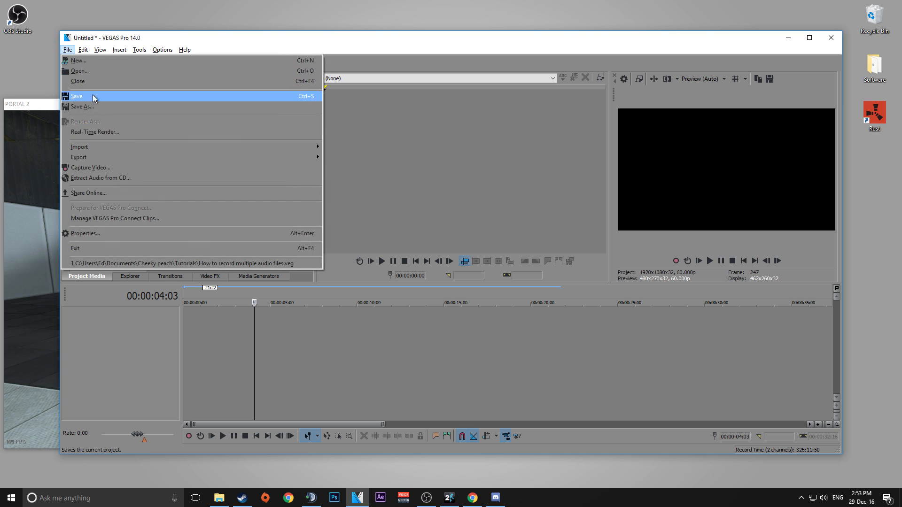
mouse_move(97, 147)
left_click(346, 148)
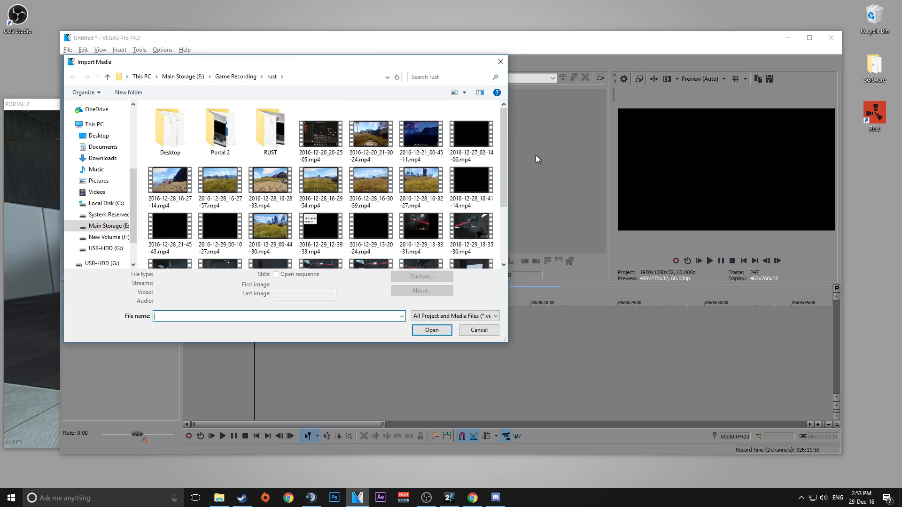
scroll(503, 156, "down", 3)
left_click(229, 239)
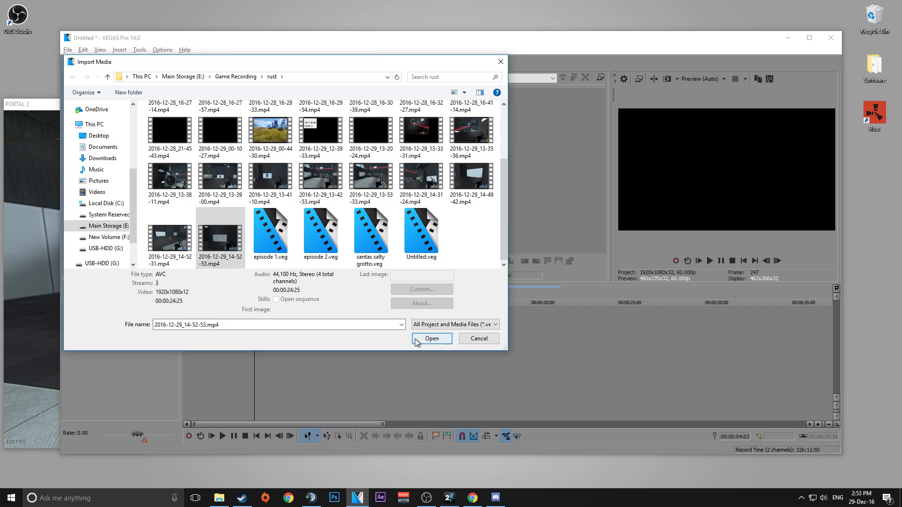
left_click(432, 338)
left_click_drag(184, 126, 189, 334)
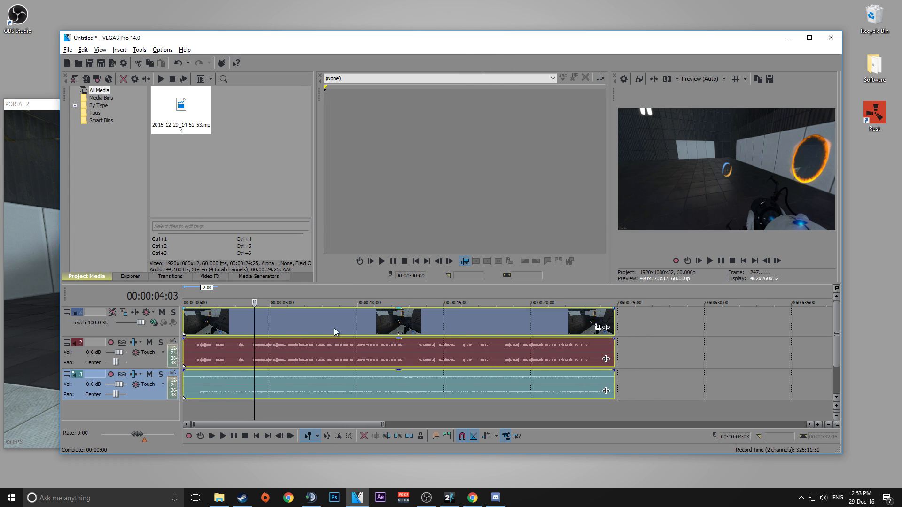
Move the playhead to about 2 seconds and play back the clip to preview it.
left_click(299, 333)
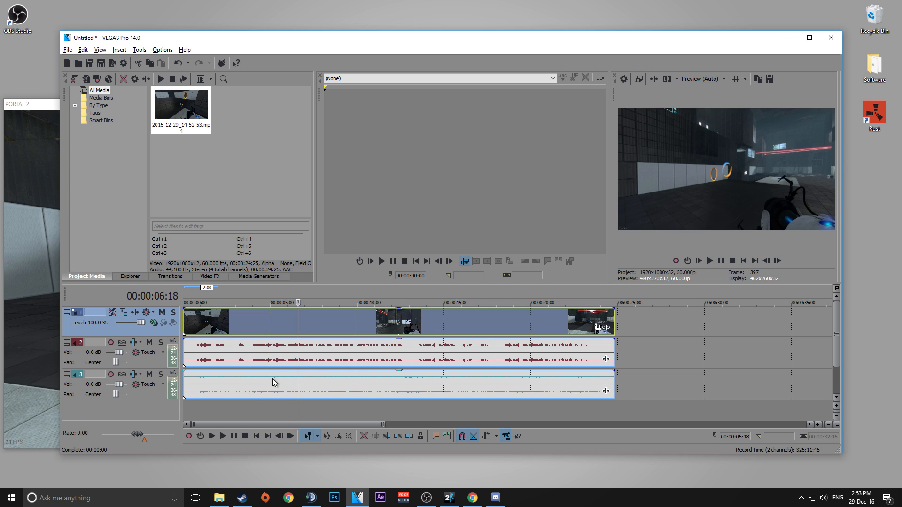
left_click_drag(299, 322, 228, 325)
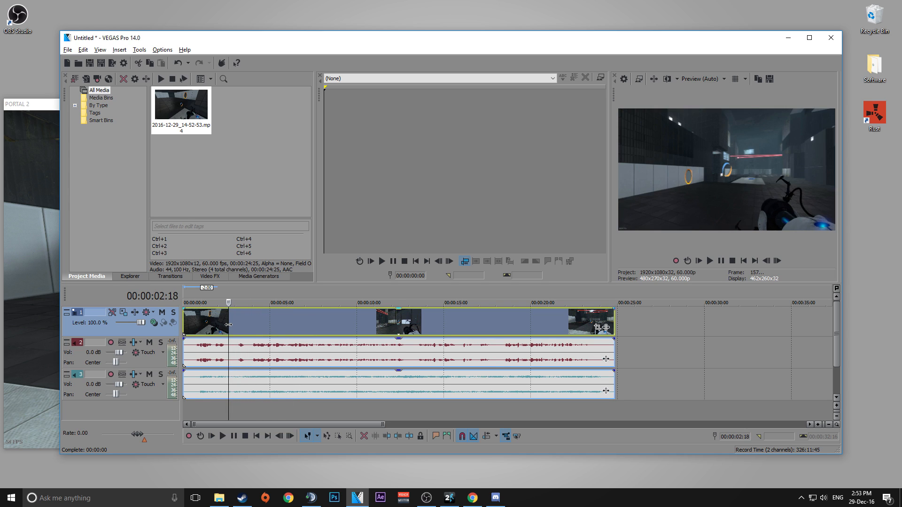
left_click(710, 261)
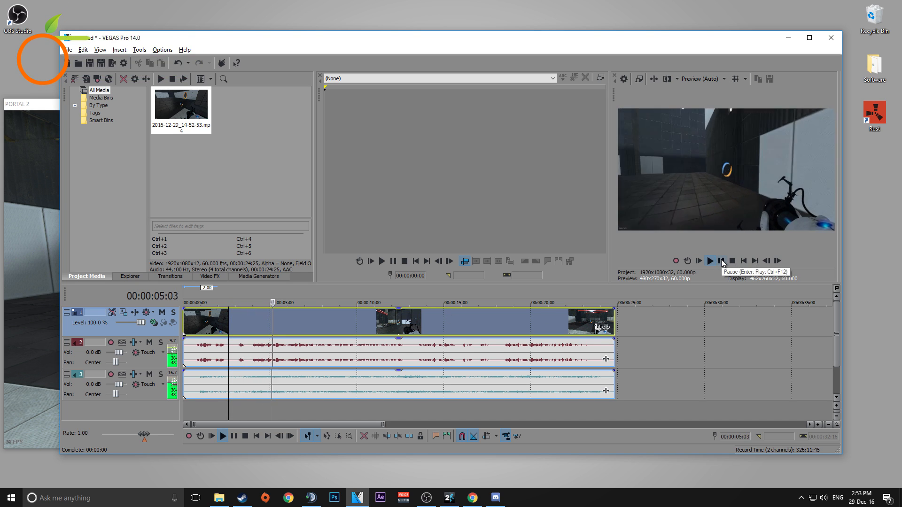
left_click(721, 261)
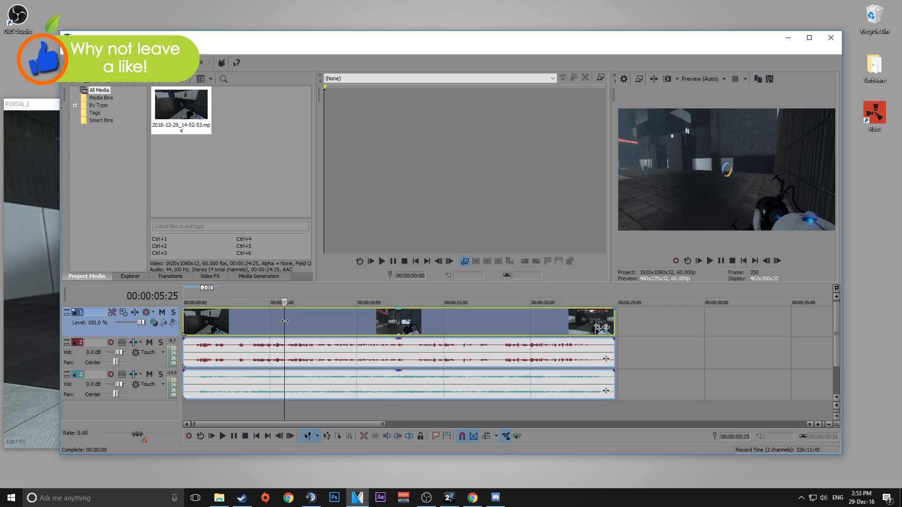
Mute the third audio track and play back the clip to hear the remaining track.
left_click(258, 320)
left_click(150, 374)
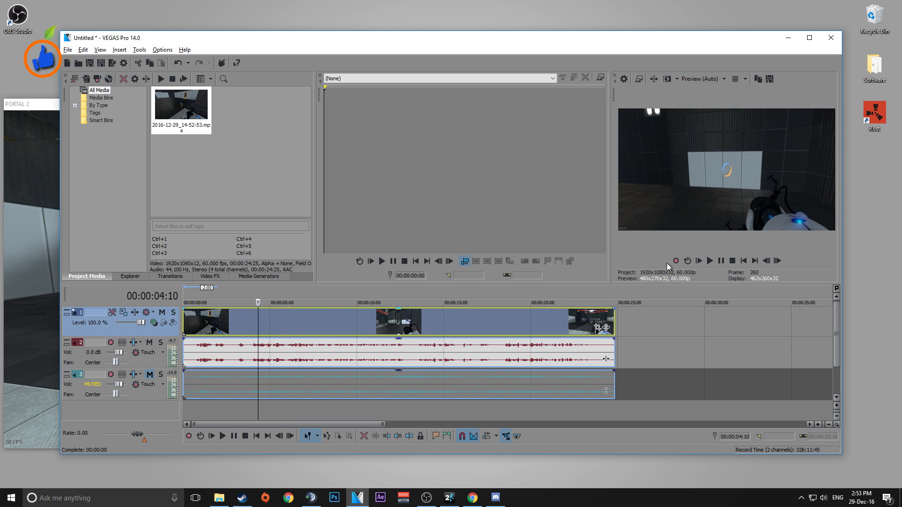
left_click(710, 261)
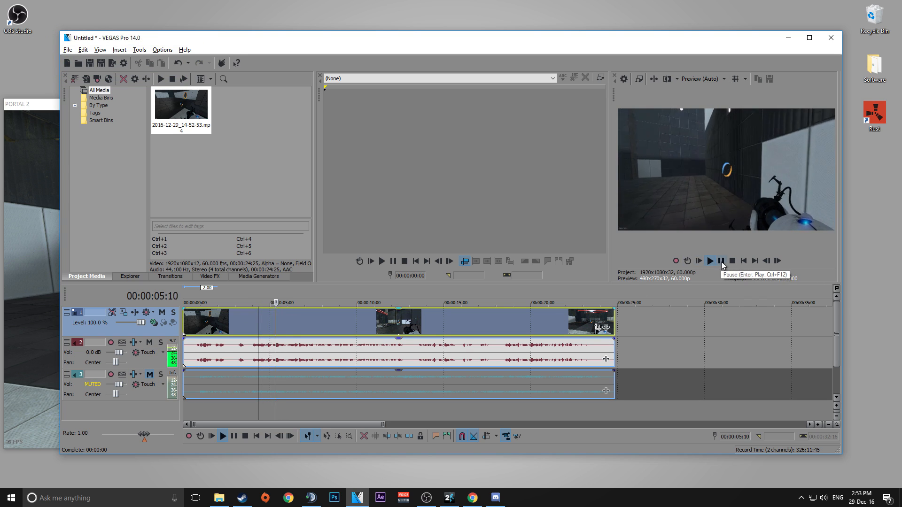
left_click(722, 262)
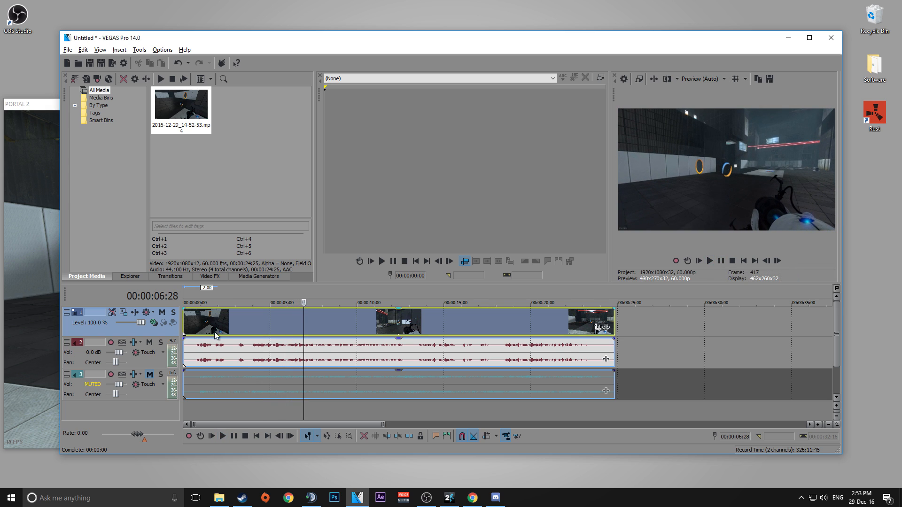
Mute the second audio track, unmute the third, and play back the clip.
left_click(149, 342)
left_click(149, 375)
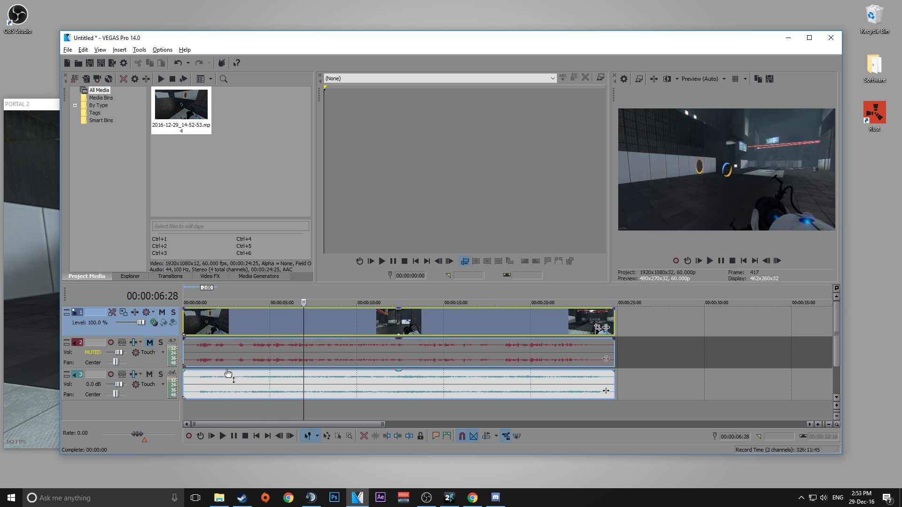
left_click(710, 261)
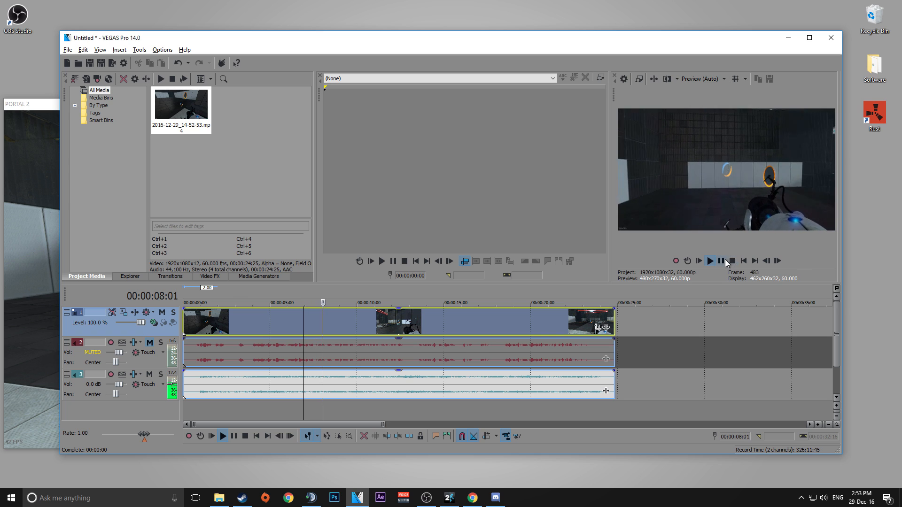
left_click(722, 262)
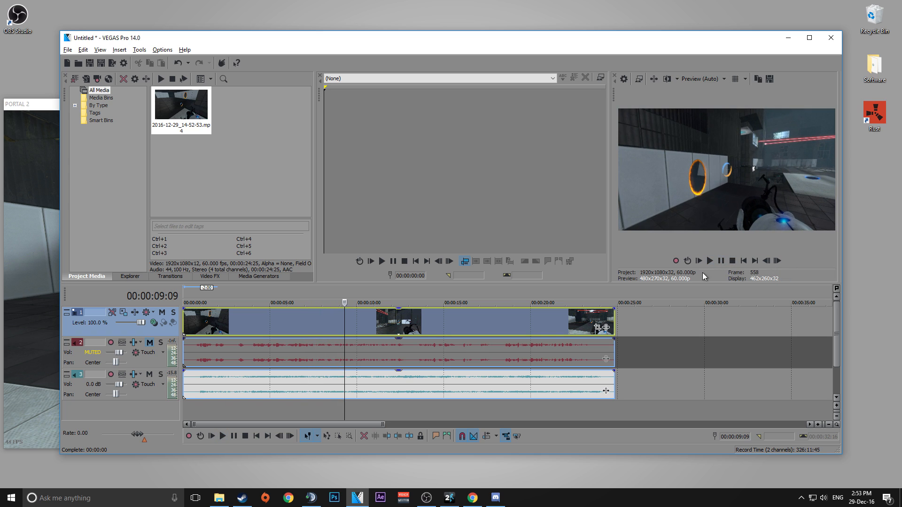
Select the clip's video and separate audio events on the timeline to inspect them.
left_click(300, 330)
left_click(272, 364)
left_click(277, 381)
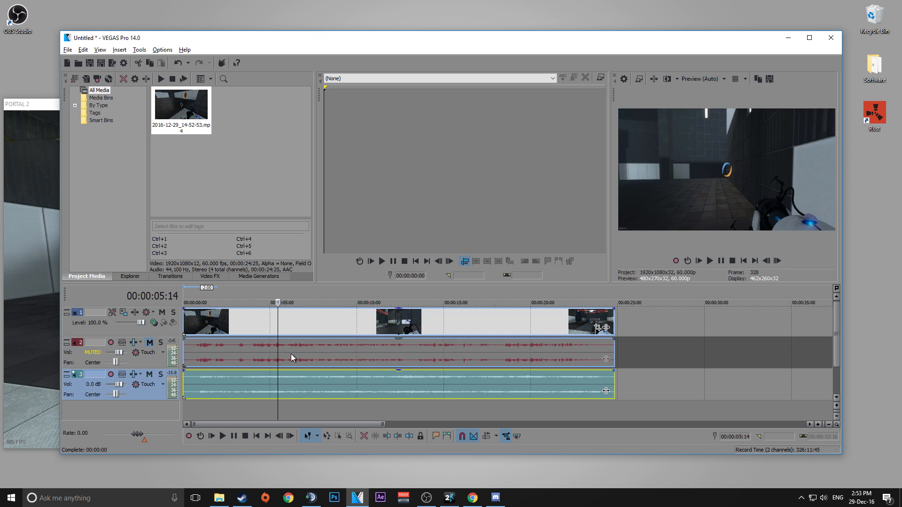
left_click(290, 356)
left_click(291, 377)
left_click(288, 359)
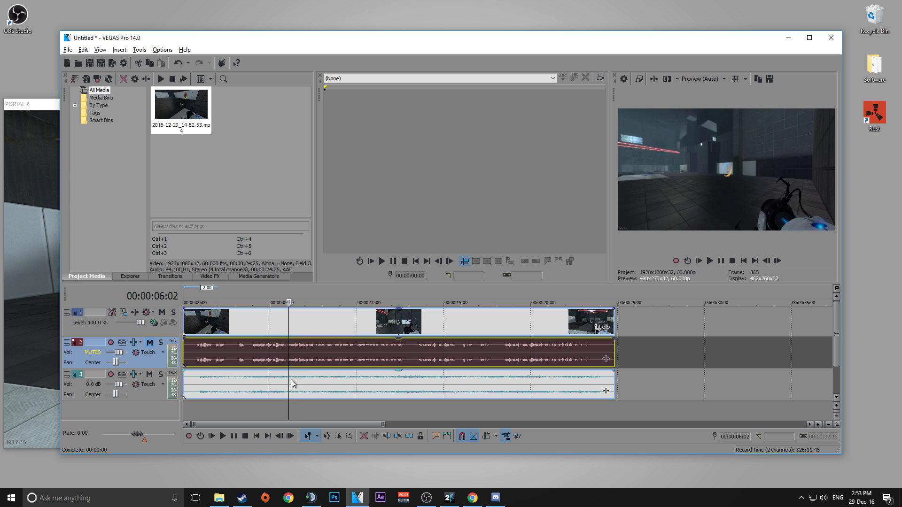
left_click(340, 324)
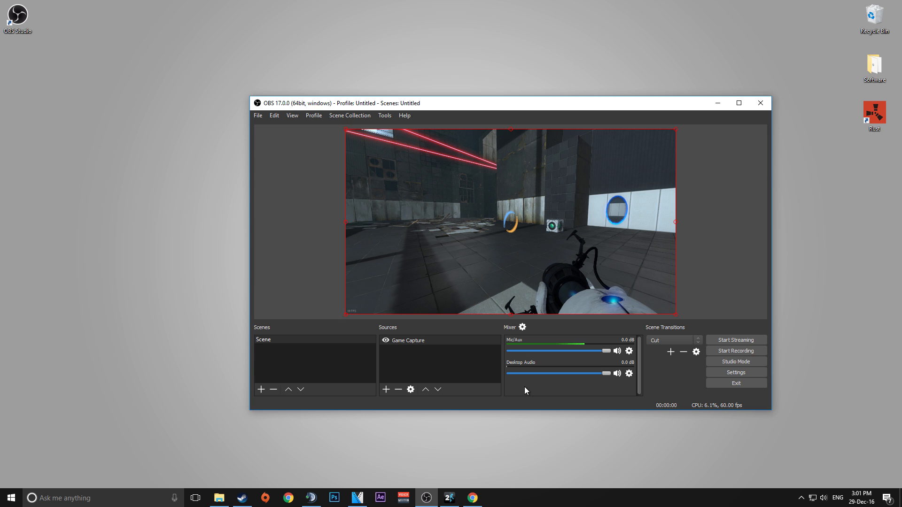
Browse the VB-Audio Voicemeeter Banana and Virtual Cables web pages in the browser.
left_click(475, 500)
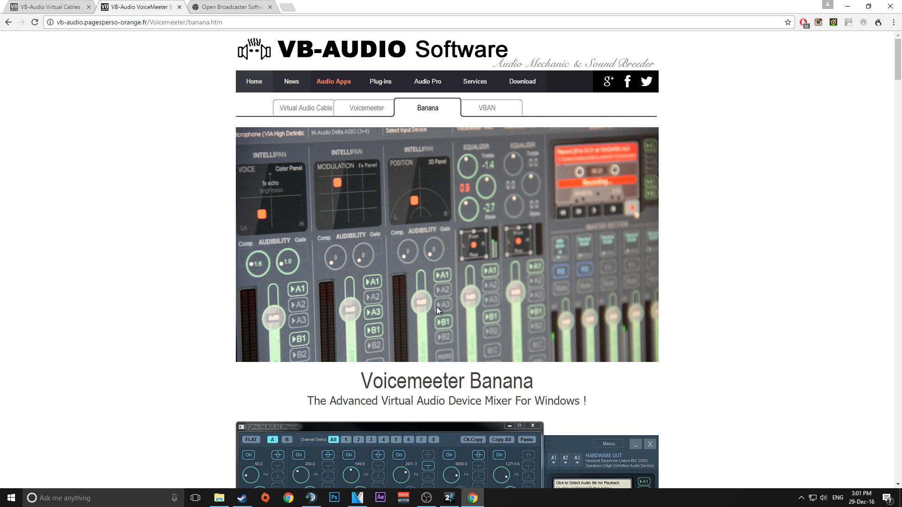
left_click(61, 7)
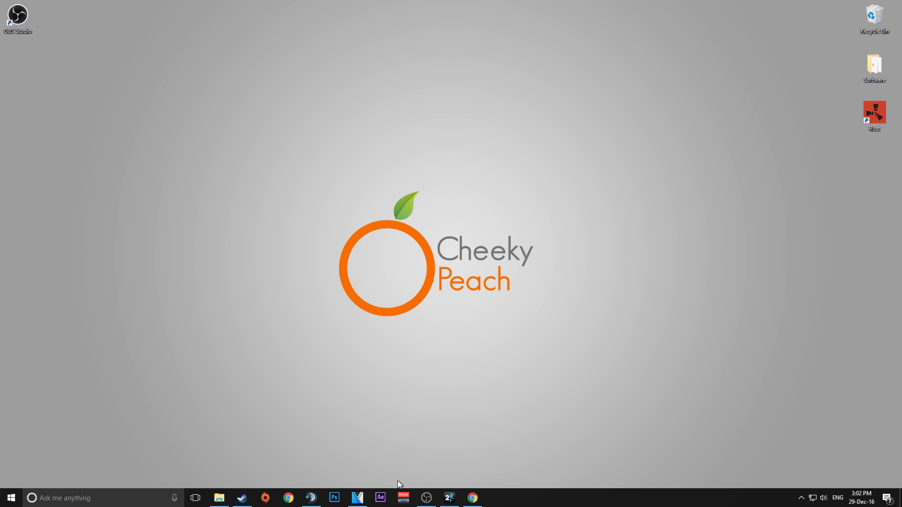
Open Voicemeeter Banana and reposition its window on the desktop.
left_click(404, 498)
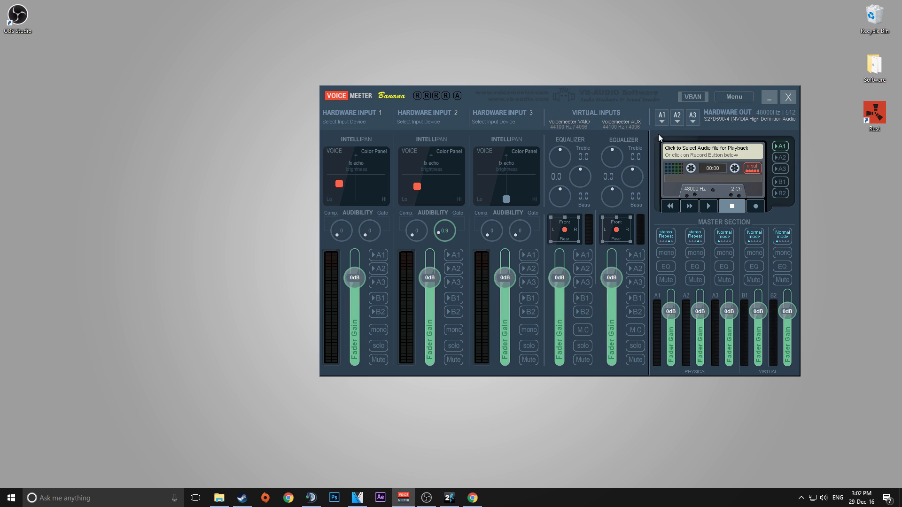
left_click_drag(627, 97, 508, 124)
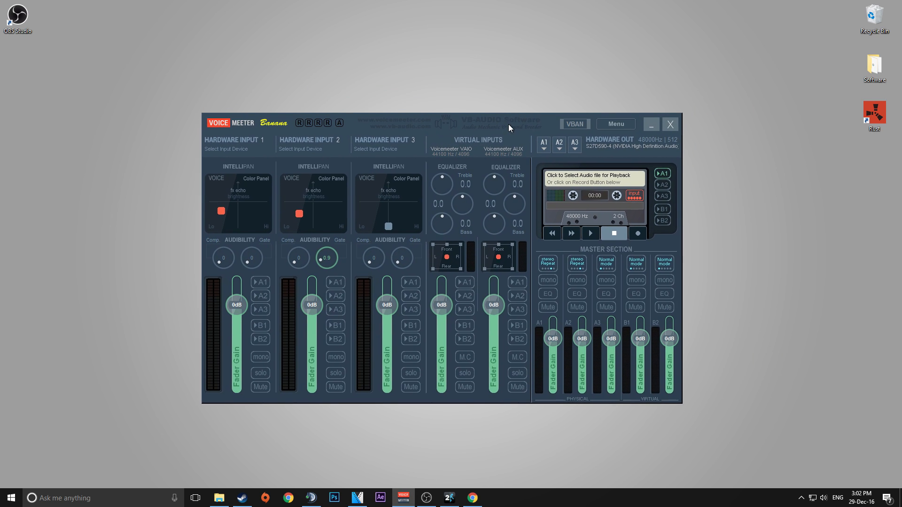
Set Voicemeeter Hardware Input 1 to WDM: CABLE-A Output (VB-Audio Cable A).
left_click(243, 151)
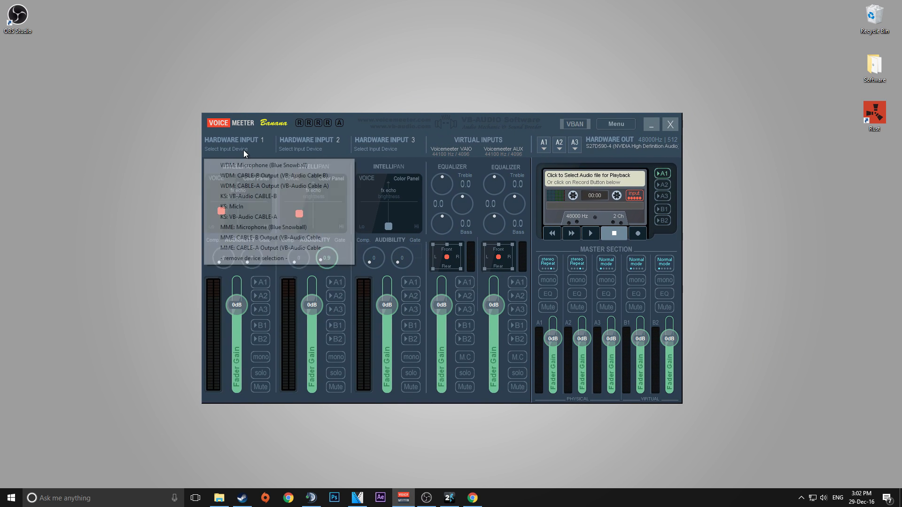
left_click(266, 188)
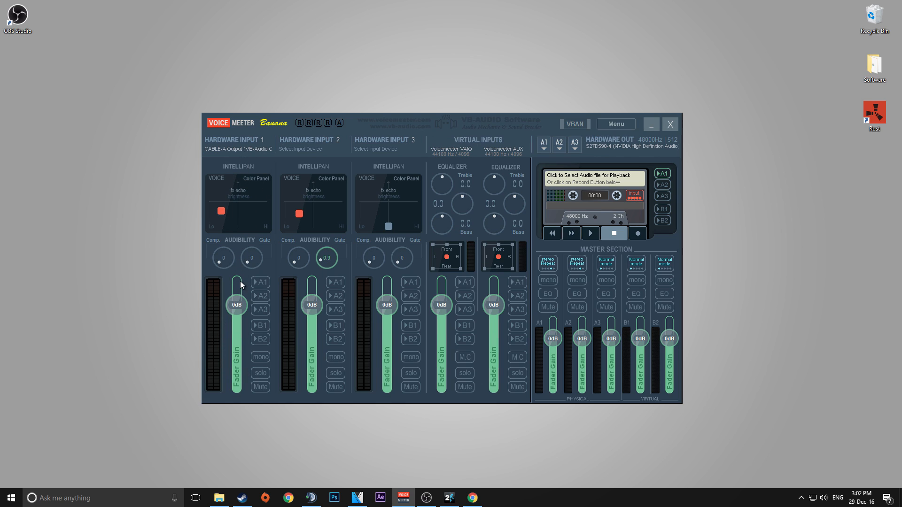
Make VoiceMeeter Aux Input the default Windows playback device in the Sound settings.
right_click(823, 498)
left_click(831, 463)
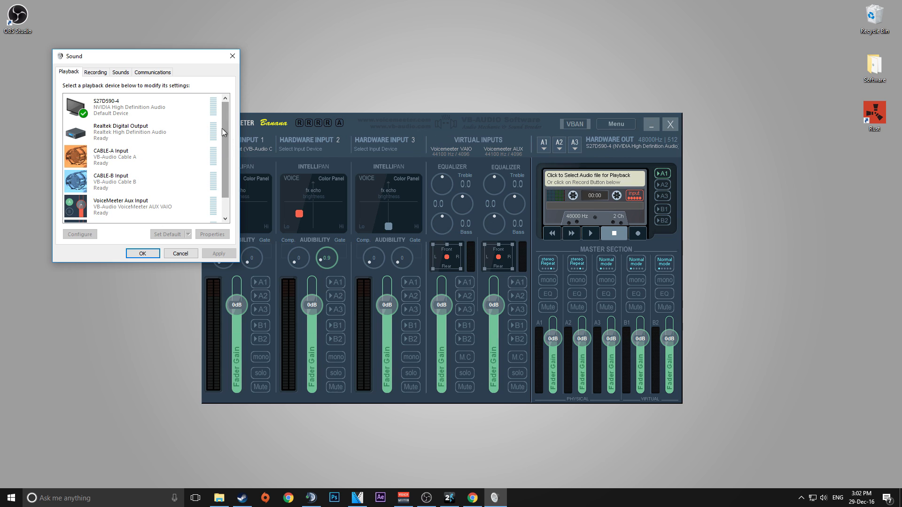
left_click_drag(229, 128, 226, 165)
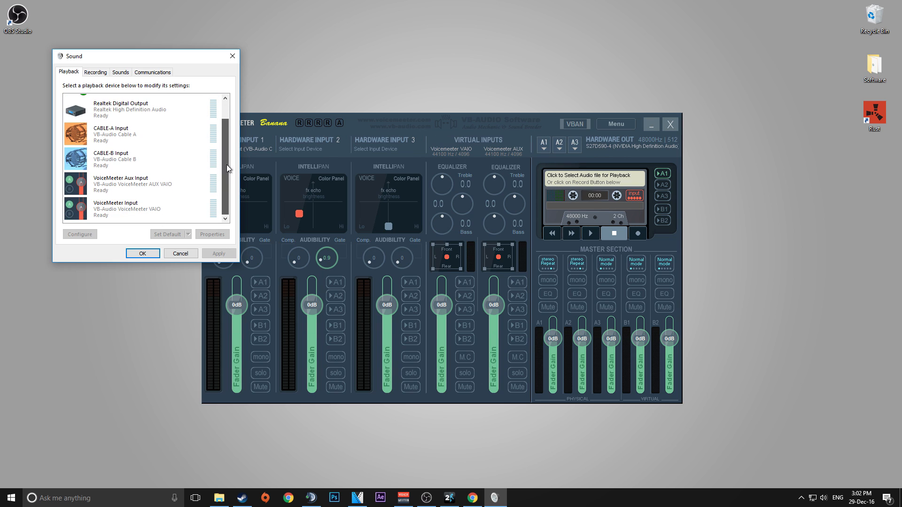
right_click(141, 188)
left_click(170, 224)
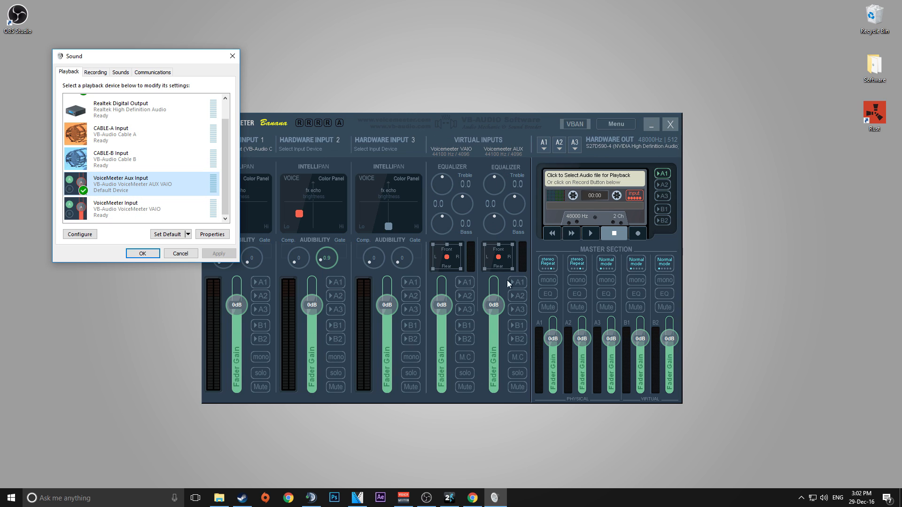
left_click(142, 253)
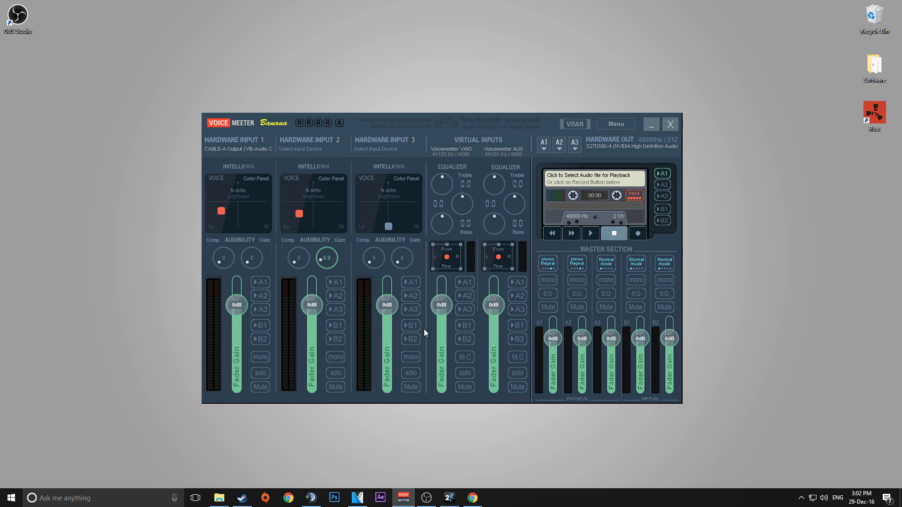
In OBS audio settings, set Desktop Audio Device to VoiceMeeter Aux Input and Desktop Audio Device 2 to CABLE-A Input.
left_click(434, 502)
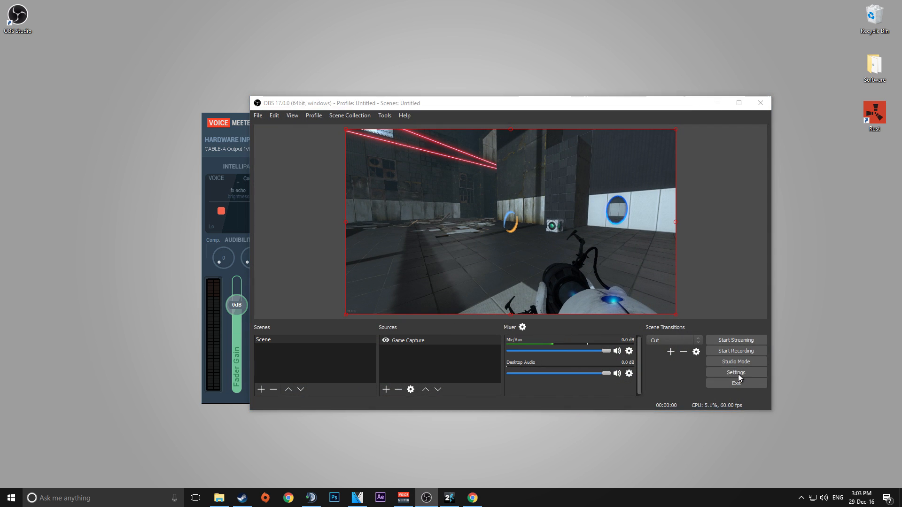
left_click(738, 374)
left_click(320, 176)
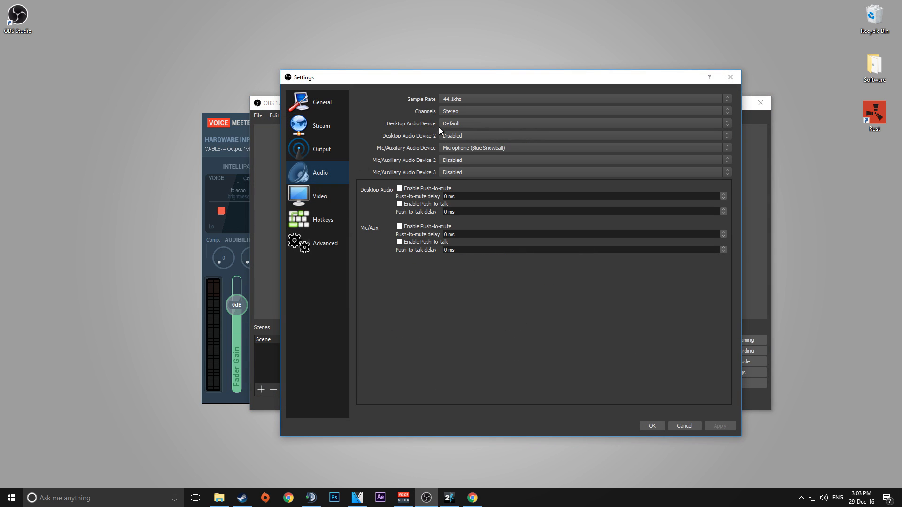
left_click(455, 124)
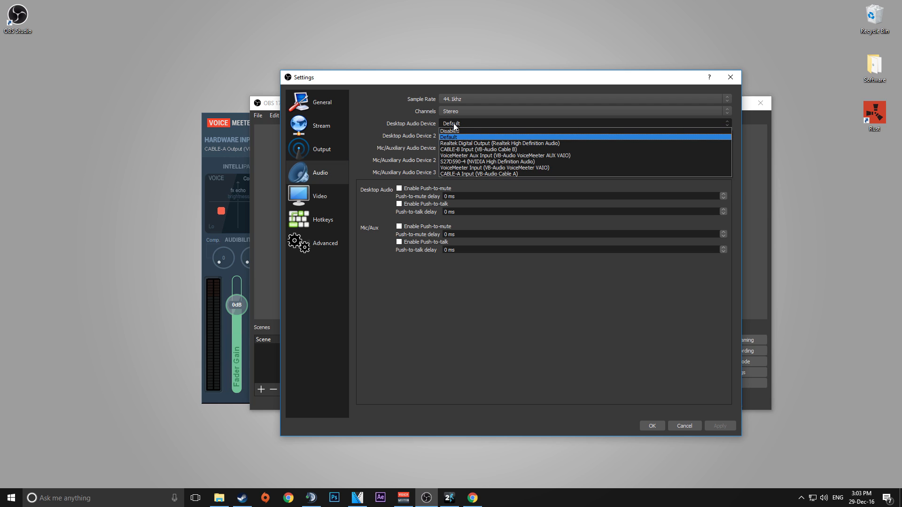
left_click(492, 155)
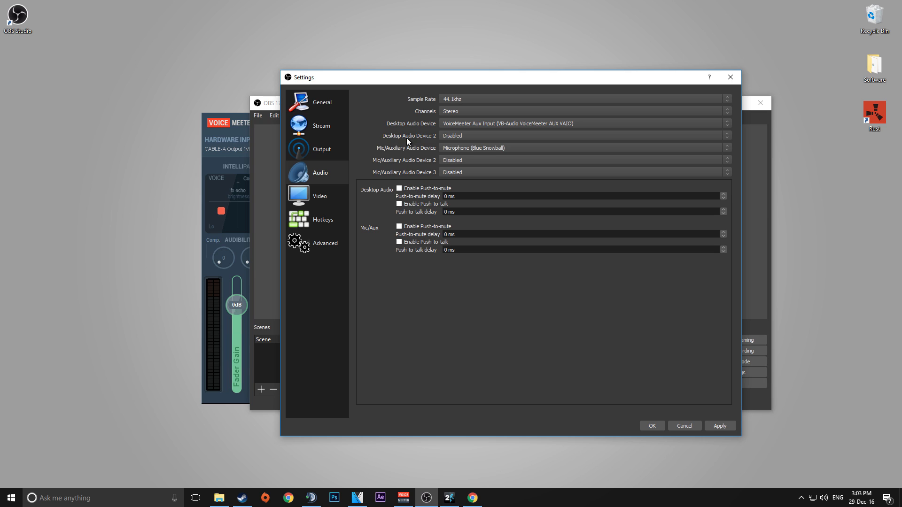
left_click(458, 136)
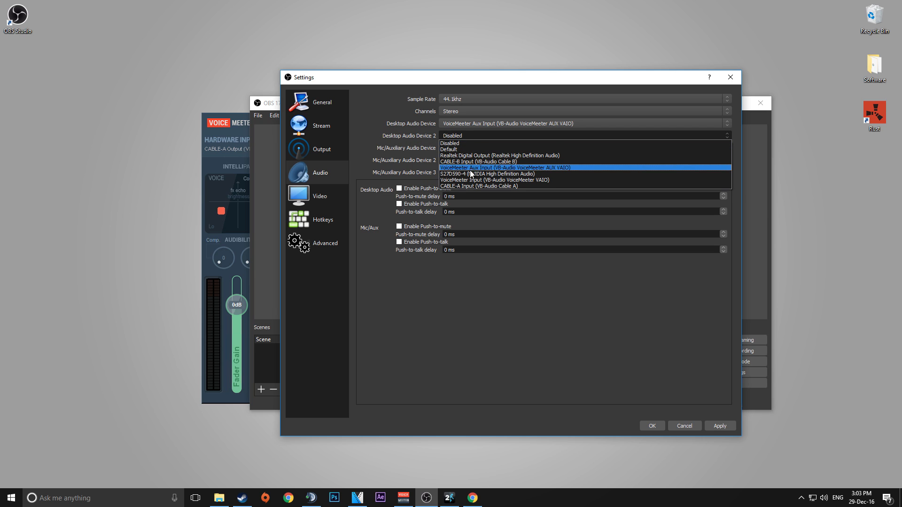
left_click(471, 186)
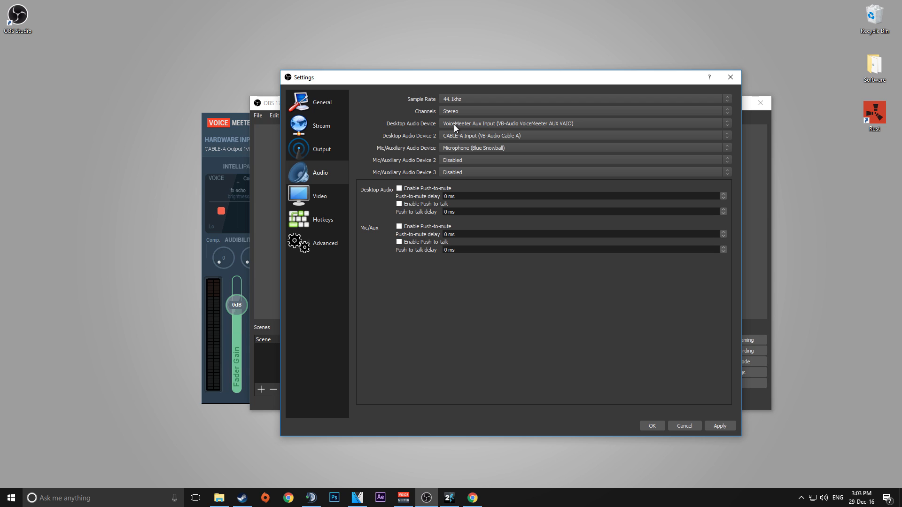
left_click(652, 426)
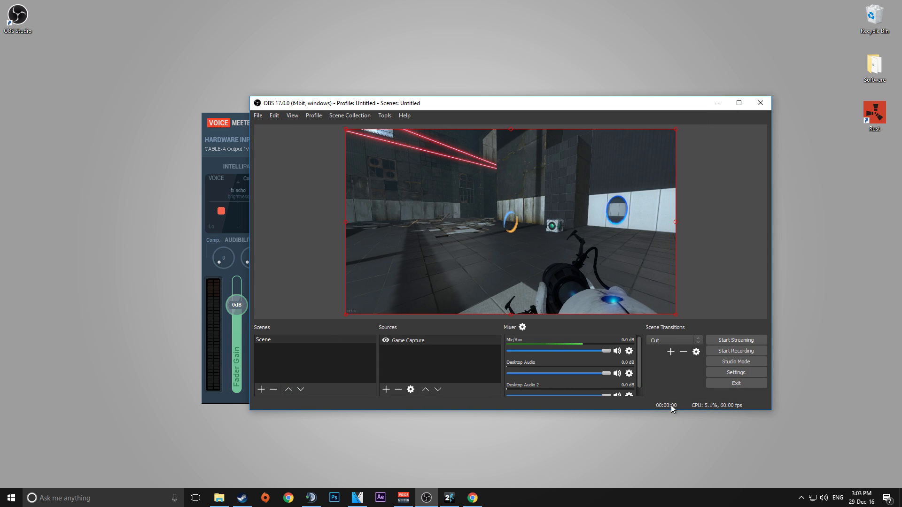
Select WDM: S27D590-4 (NVIDIA High Definition Audio) as Voicemeeter's A1 hardware output.
left_click(403, 501)
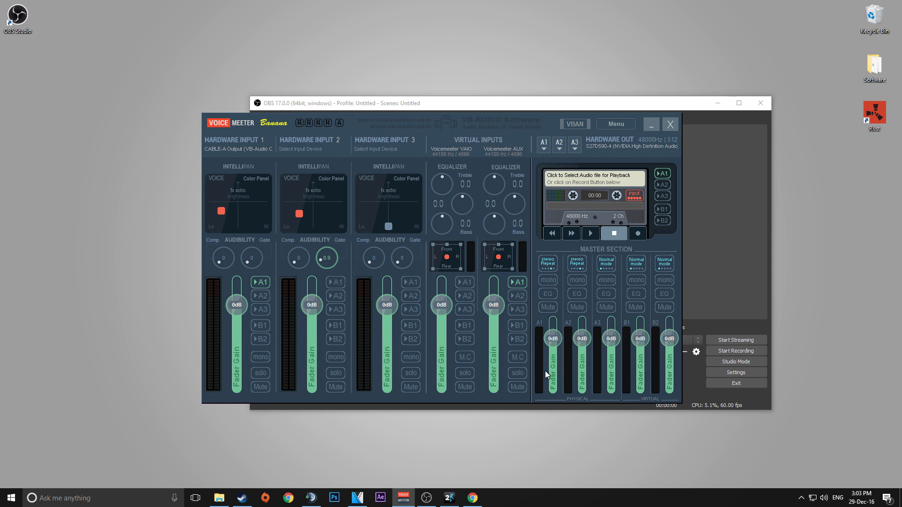
left_click(544, 148)
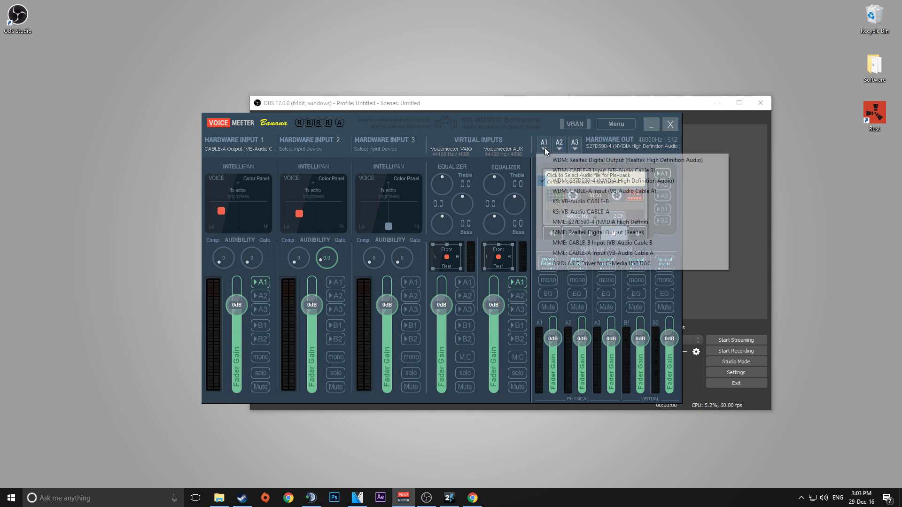
left_click(593, 185)
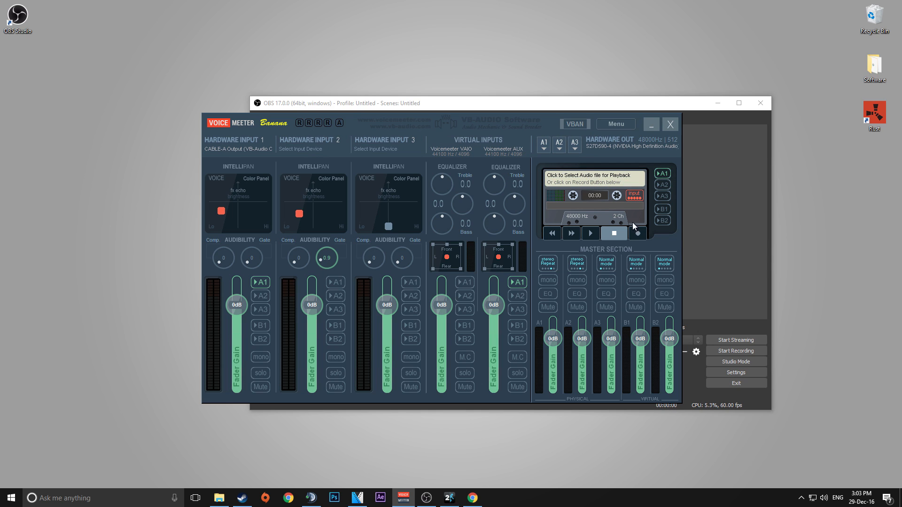
Lower the A1 master fader to about -7 dB and Hardware Input 1 fader to about -2 dB, then minimize Voicemeeter.
mouse_move(554, 337)
left_mouse_down()
mouse_move(552, 362)
mouse_move(557, 333)
mouse_move(554, 345)
left_mouse_up()
left_click_drag(237, 311, 239, 332)
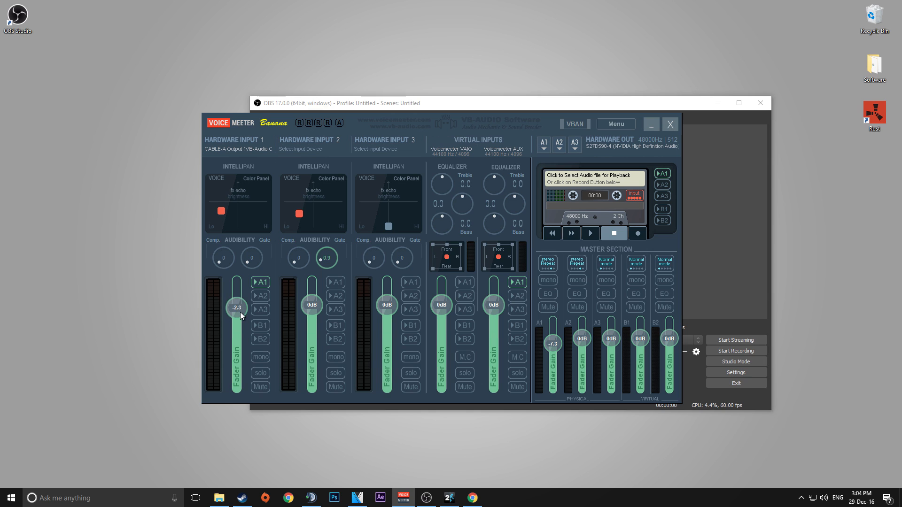
left_click(653, 127)
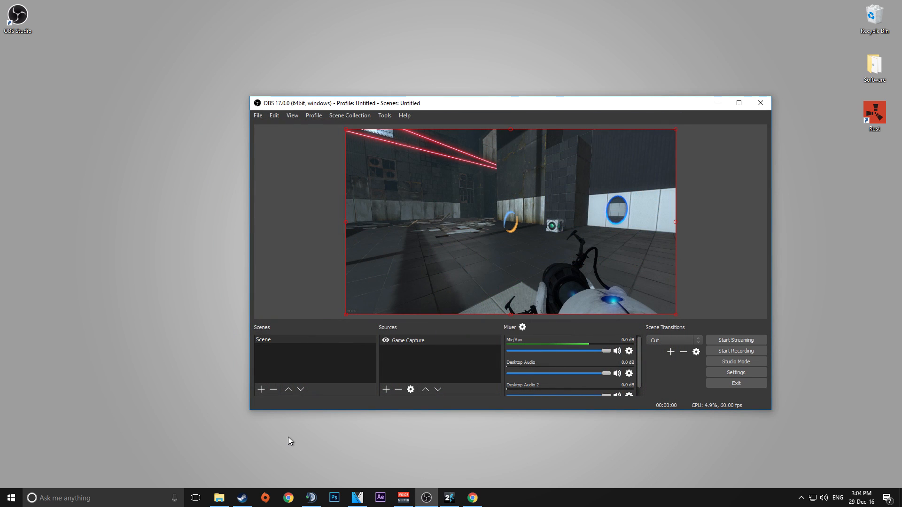
Set TeamSpeak 3's playback device to CABLE-A Input (VB-Audio Cable A) in its options and apply.
left_click(310, 499)
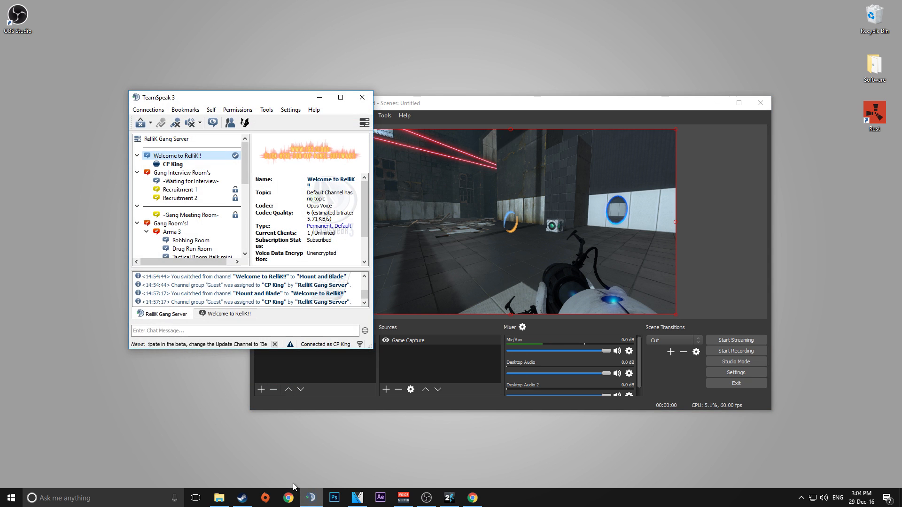
left_click(291, 111)
left_click(309, 149)
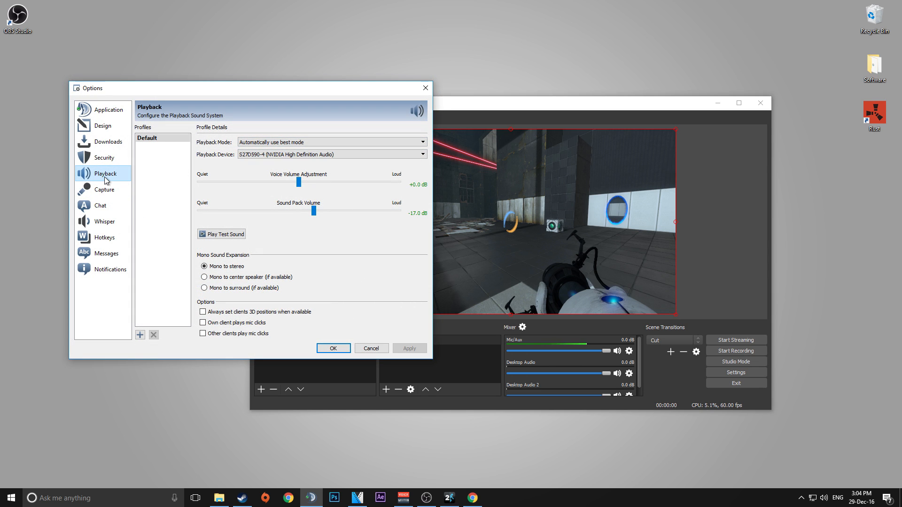
left_click(253, 155)
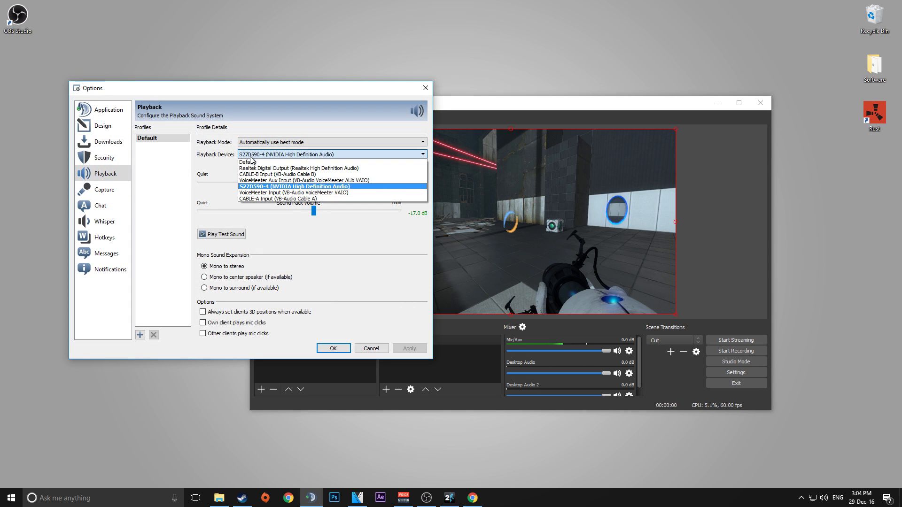
left_click(269, 199)
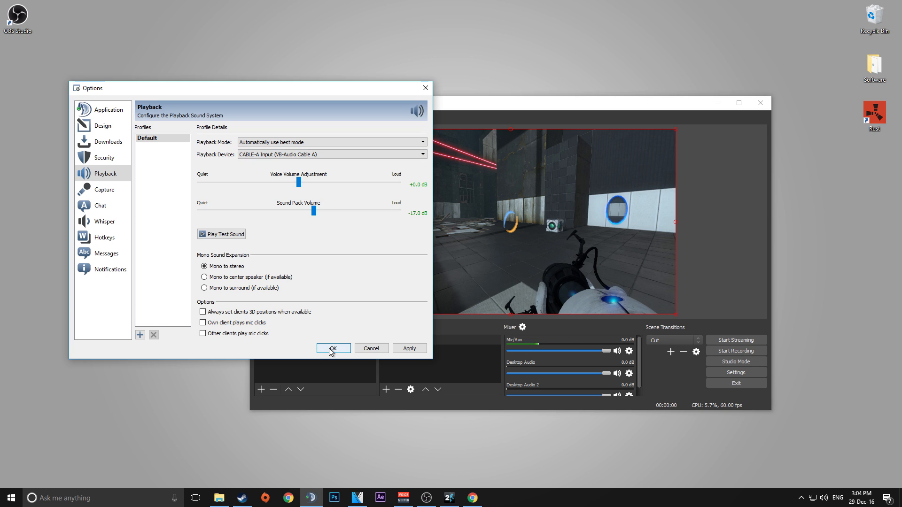
left_click(407, 349)
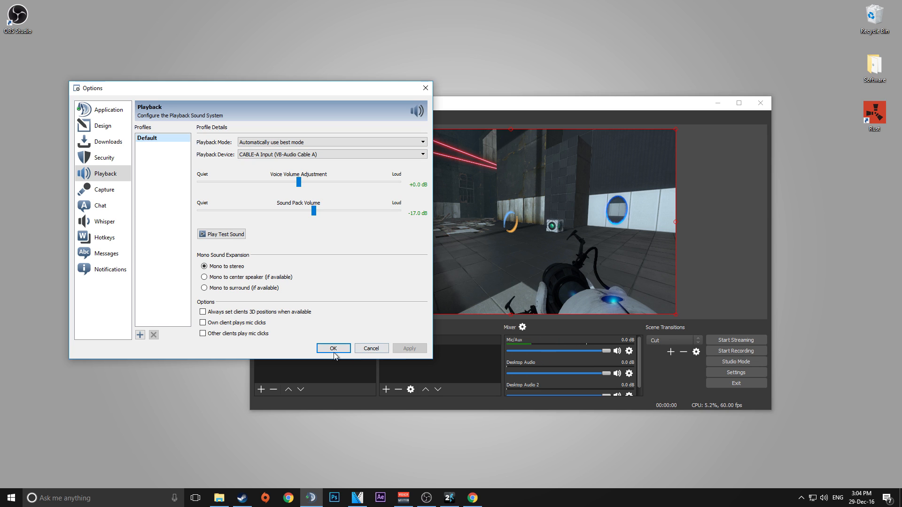
left_click(333, 349)
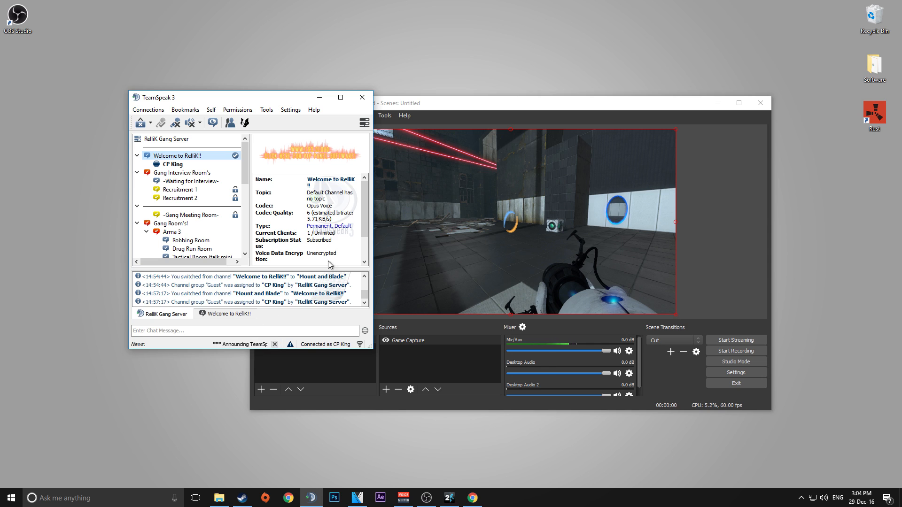
In OBS advanced audio properties, uncheck track 1 for Desktop Audio and tracks 5 and 6 for Desktop Audio 2.
left_click(327, 101)
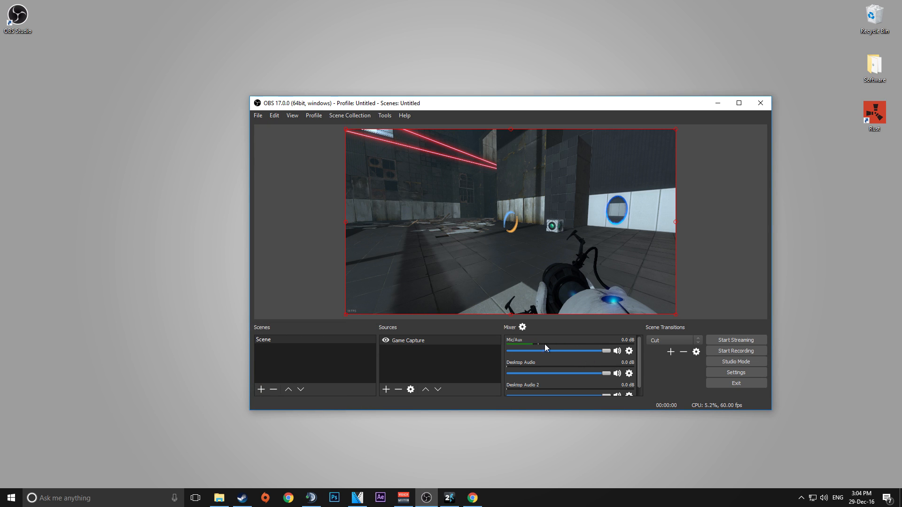
left_click(522, 327)
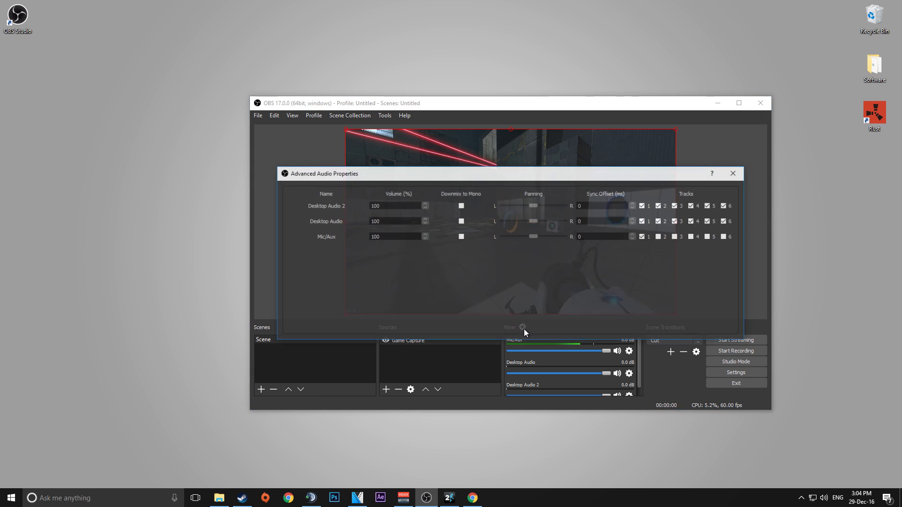
left_click(643, 221)
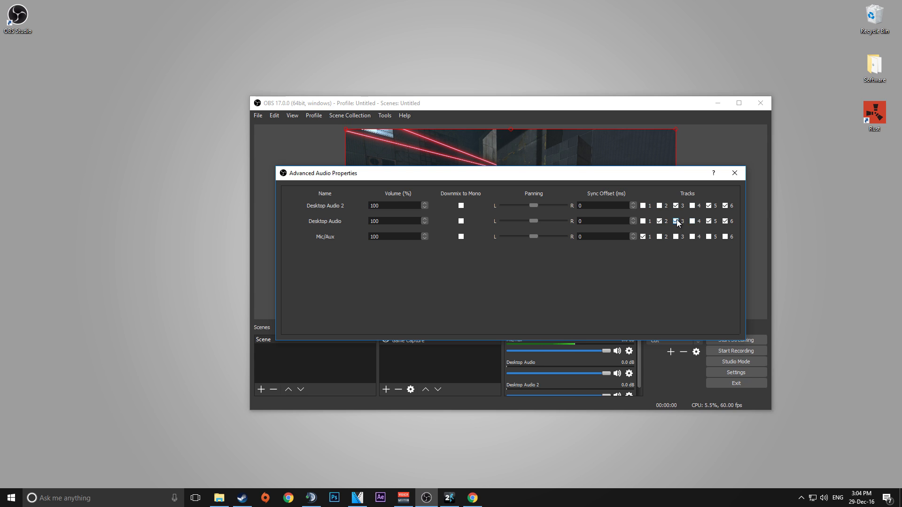
left_click(710, 205)
left_click(726, 205)
left_click(734, 174)
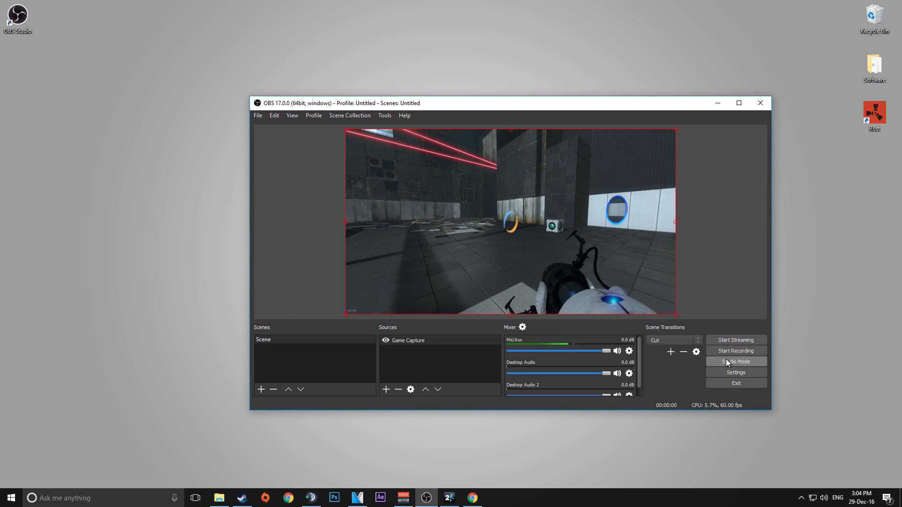
Review the recording audio tracks in the Output settings, then start recording.
left_click(729, 375)
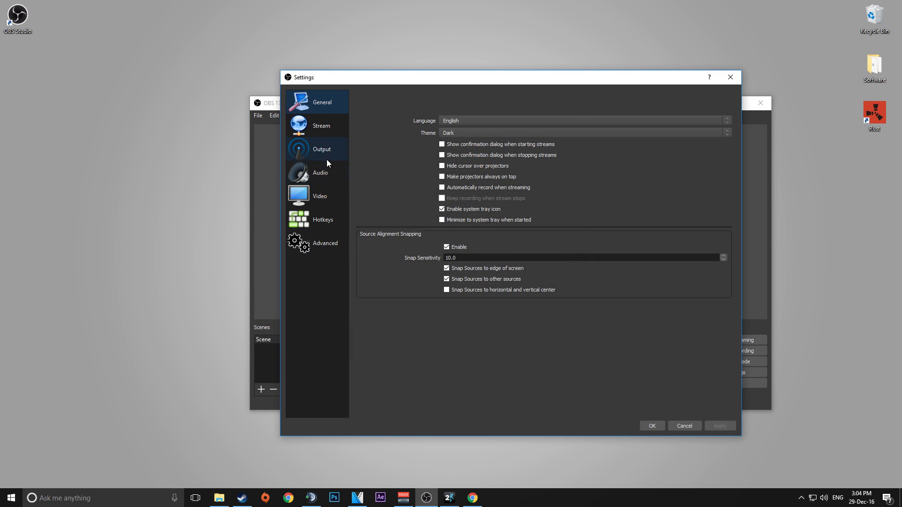
left_click(324, 153)
left_click(537, 120)
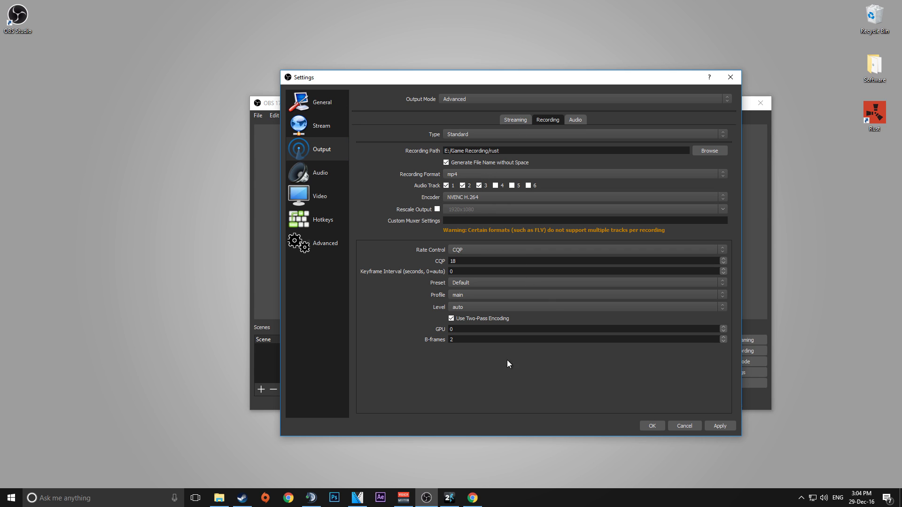
left_click(653, 426)
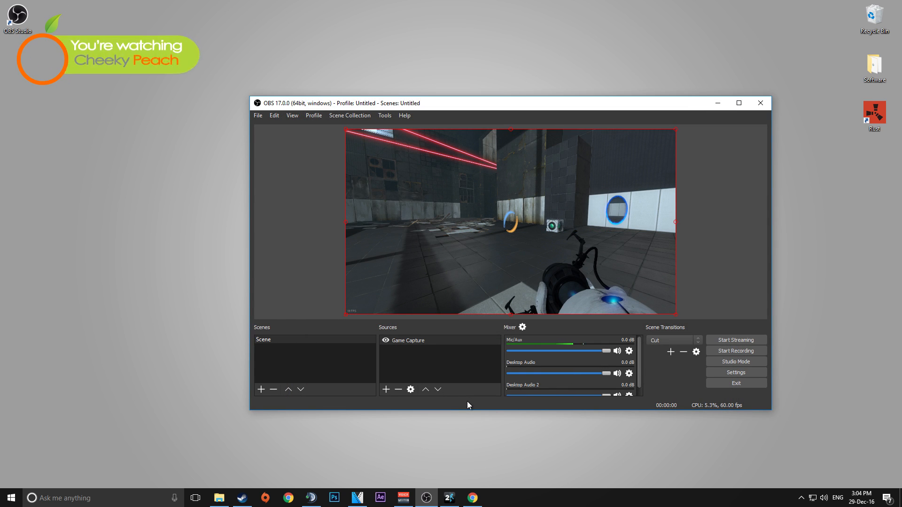
left_click(730, 352)
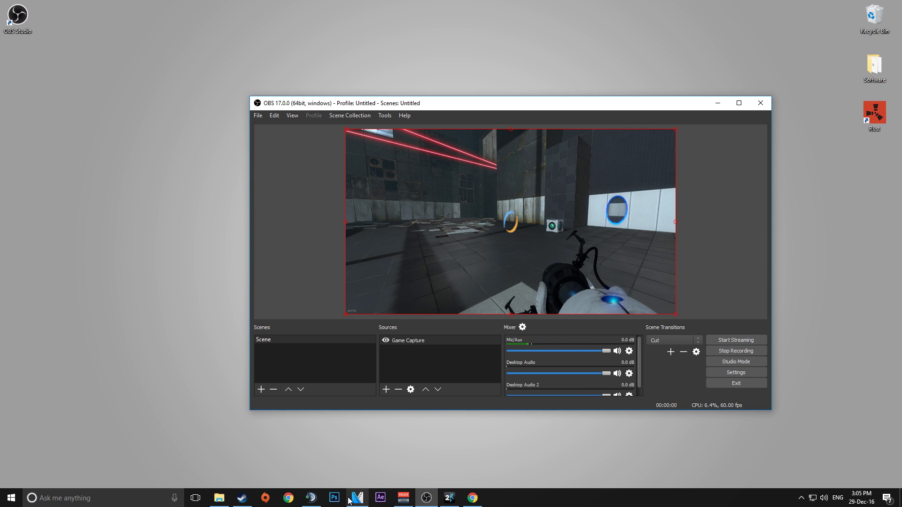
In TeamSpeak, join the Mount and Blade channel, return to the Welcome to RelliK channel, and minimize the window.
left_click(312, 498)
left_click_drag(244, 179, 245, 226)
double_click(176, 190)
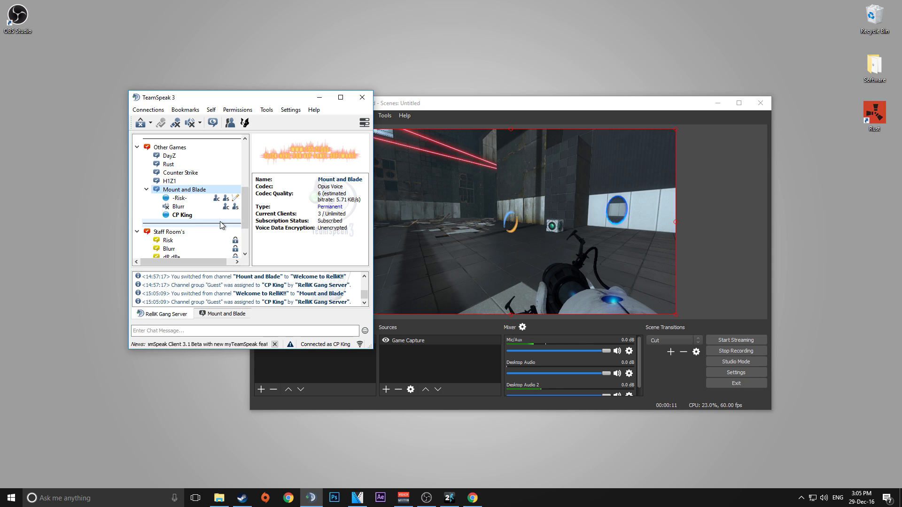
scroll(188, 174, "up", 8)
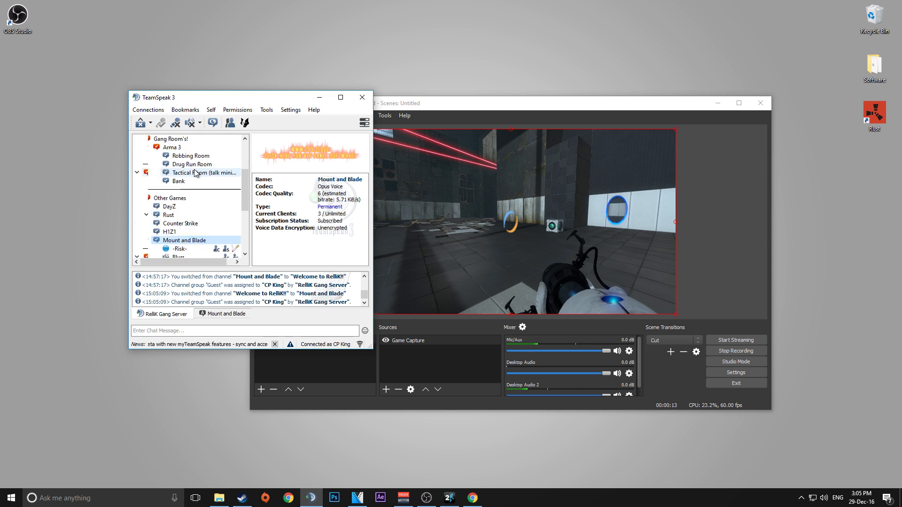
double_click(180, 157)
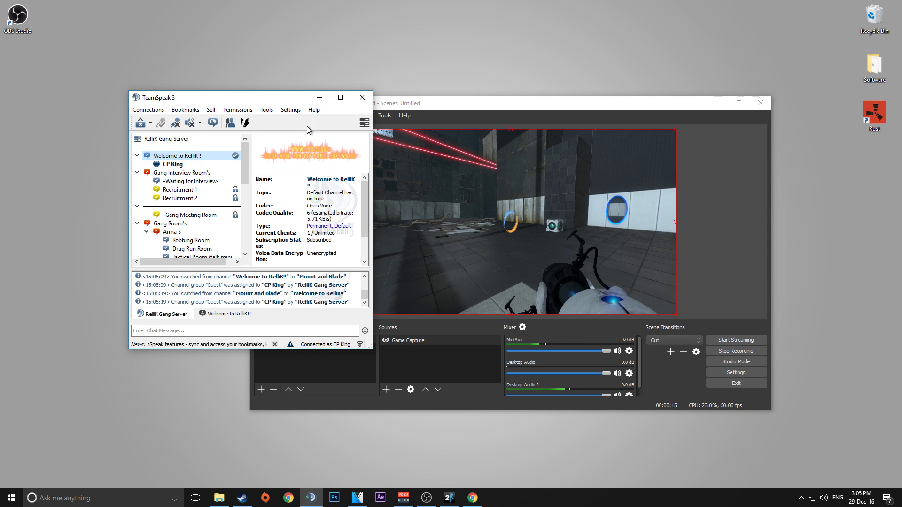
left_click(319, 100)
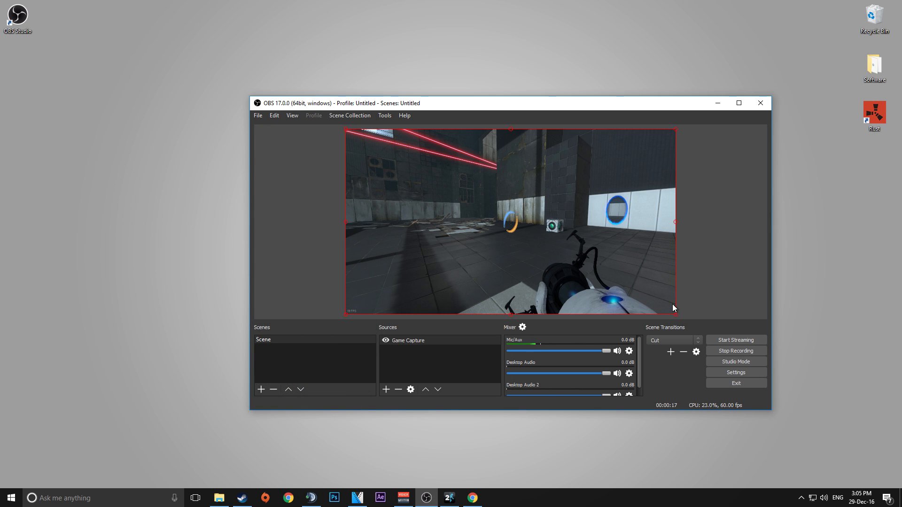
Stop the OBS recording, then in VEGAS Pro delete the old clip from the timeline.
left_click(713, 352)
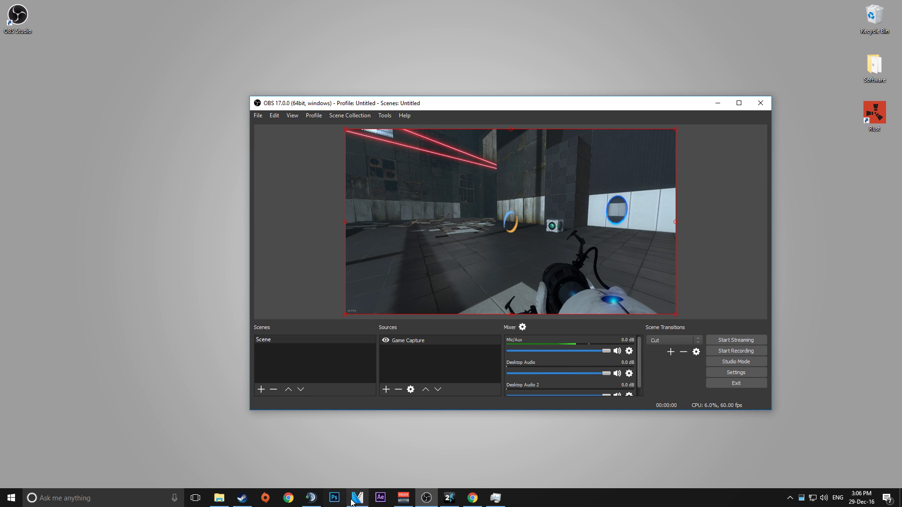
left_click(356, 499)
left_click(410, 323)
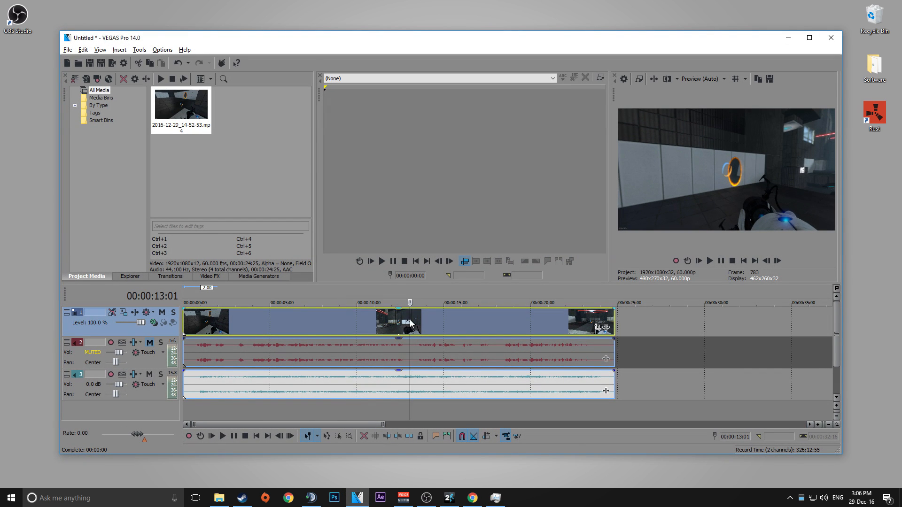
key("Delete")
Import the new recording 2016-12-29_15-05-04.mp4 into the project media.
left_click(69, 50)
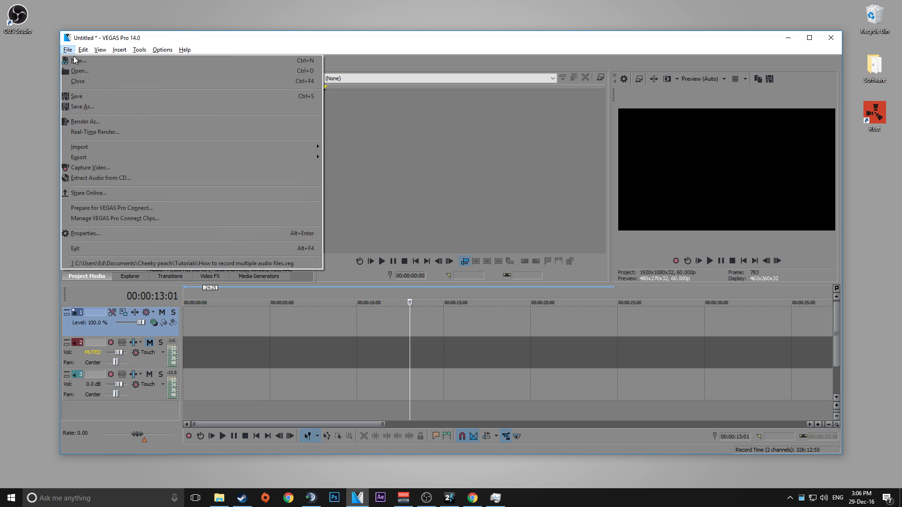
mouse_move(94, 149)
left_click(358, 158)
scroll(489, 204, "down", 5)
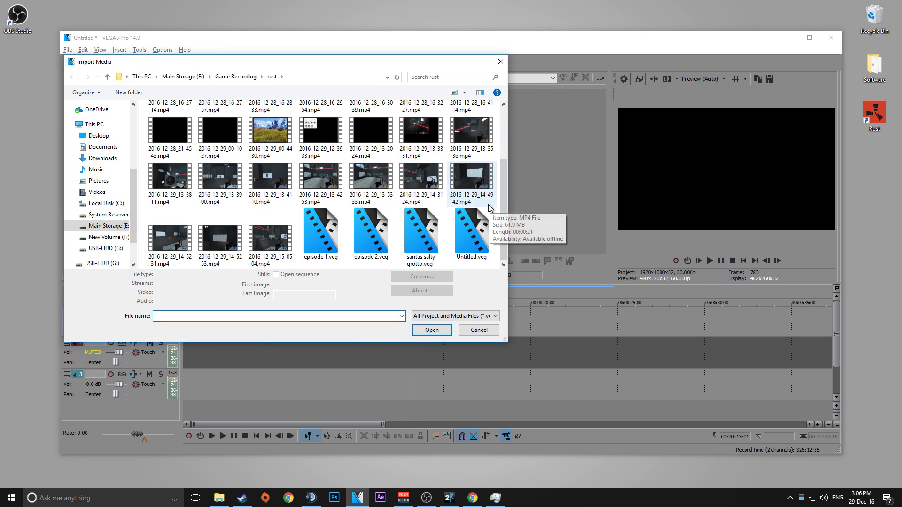
left_click(288, 240)
left_click(422, 339)
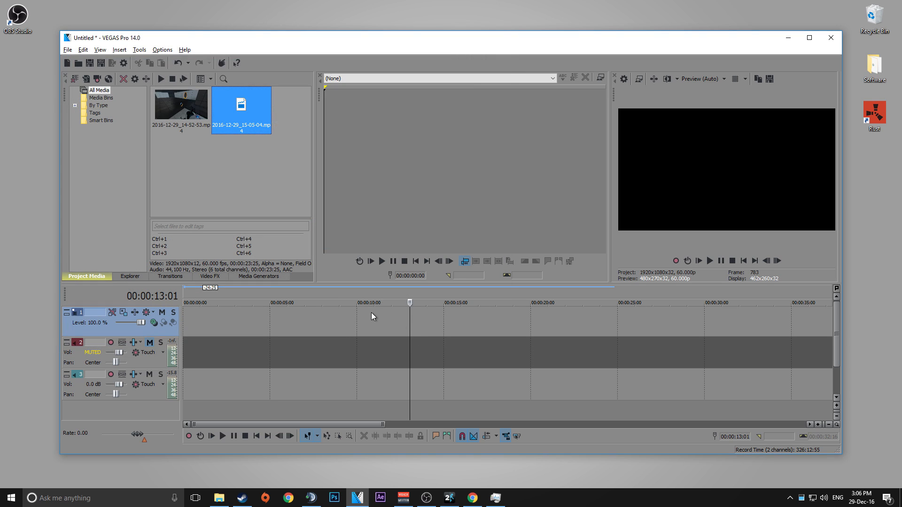
Place the imported recording on the timeline at the start, creating its video and three audio tracks.
left_click_drag(245, 114, 193, 311)
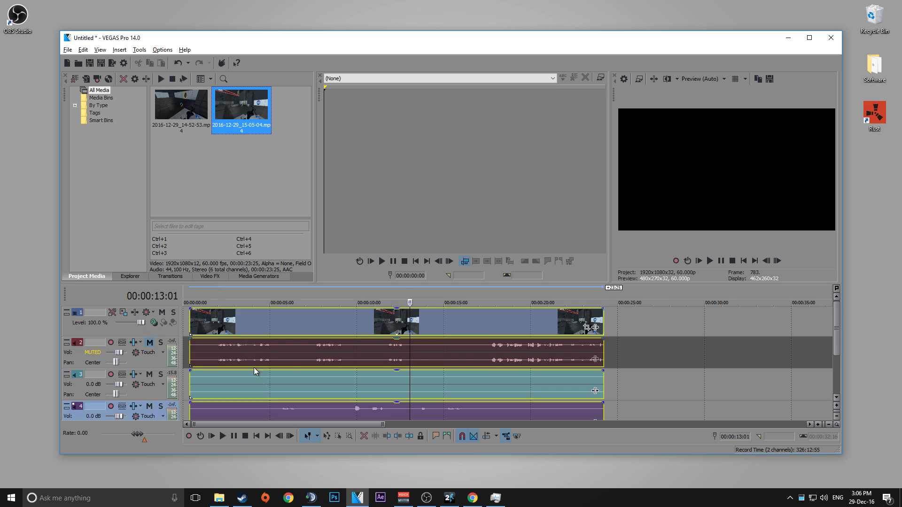
scroll(254, 369, "down", 4)
scroll(229, 390, "up", 2)
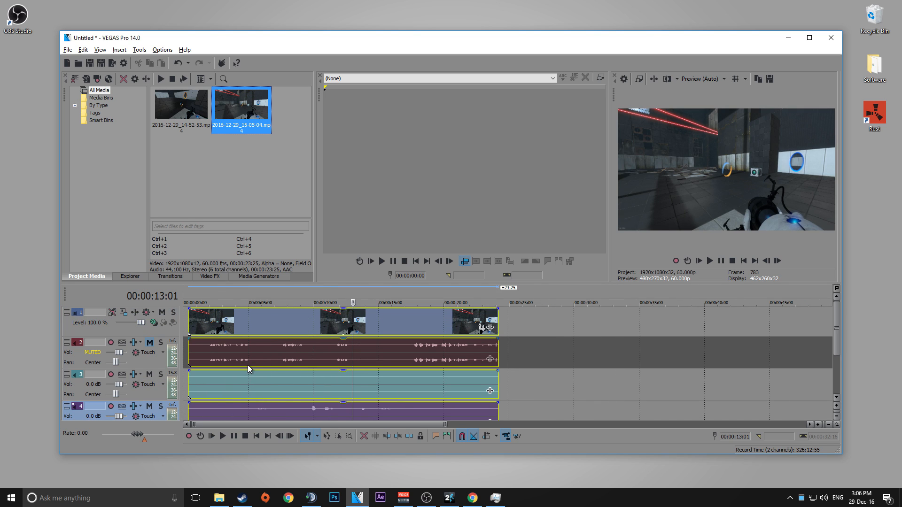
Unmute audio track 2 of the new clip.
left_click(240, 384)
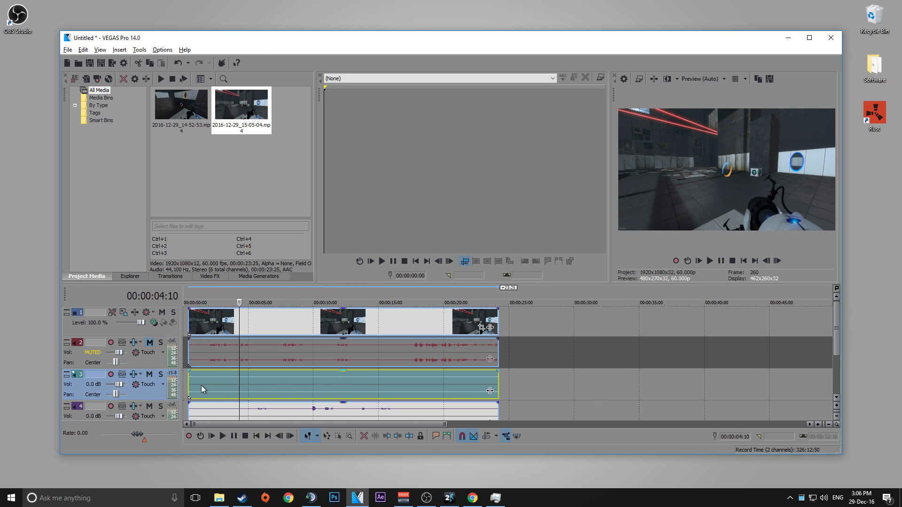
left_click(208, 355)
left_click(150, 343)
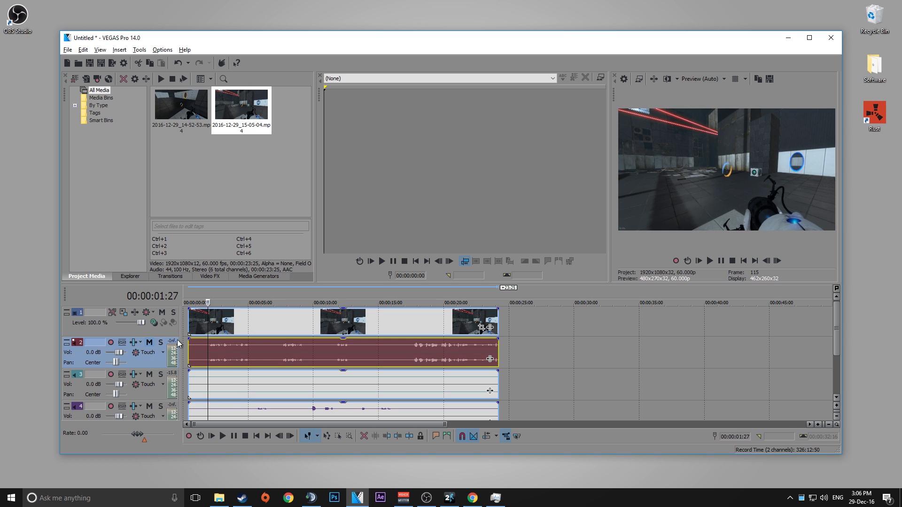
Play back the timeline from about 7 seconds to listen to the combined audio tracks.
left_click(309, 330)
mouse_move(308, 326)
left_mouse_down()
mouse_move(358, 329)
mouse_move(312, 332)
left_mouse_up()
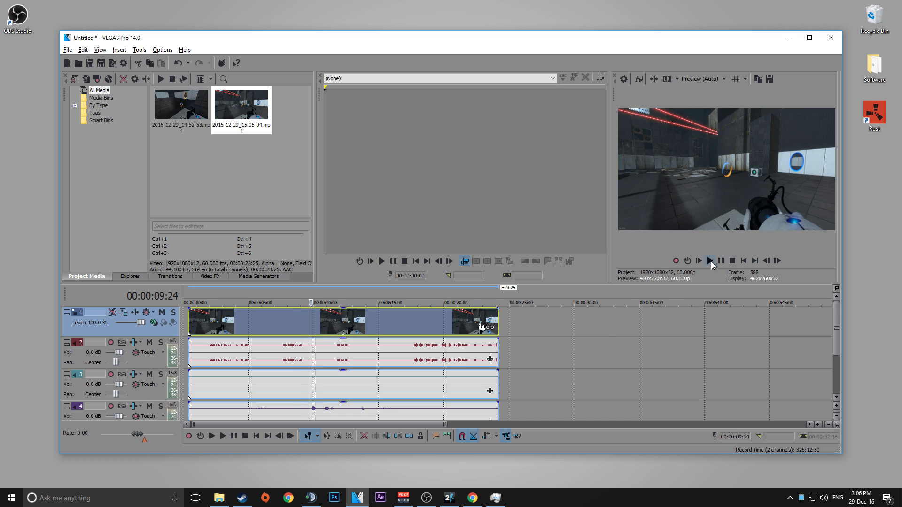
left_click(284, 320)
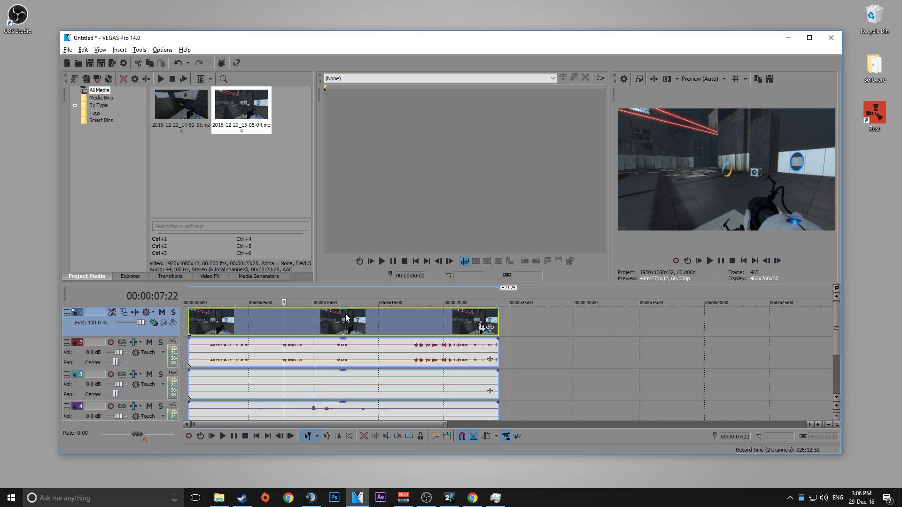
left_click(710, 261)
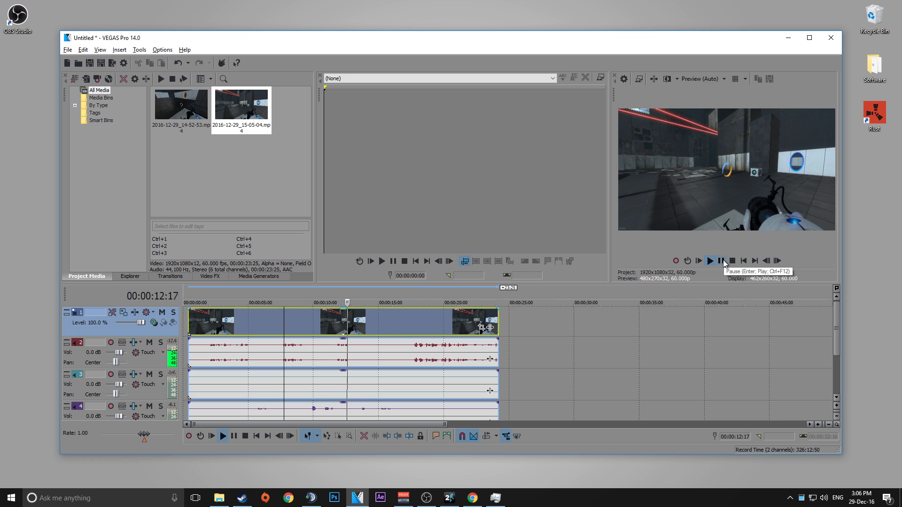
left_click(722, 262)
Mute audio track 4 and play back the timeline from about 10 seconds to compare tracks.
left_click(149, 409)
left_click(294, 331)
left_click(711, 262)
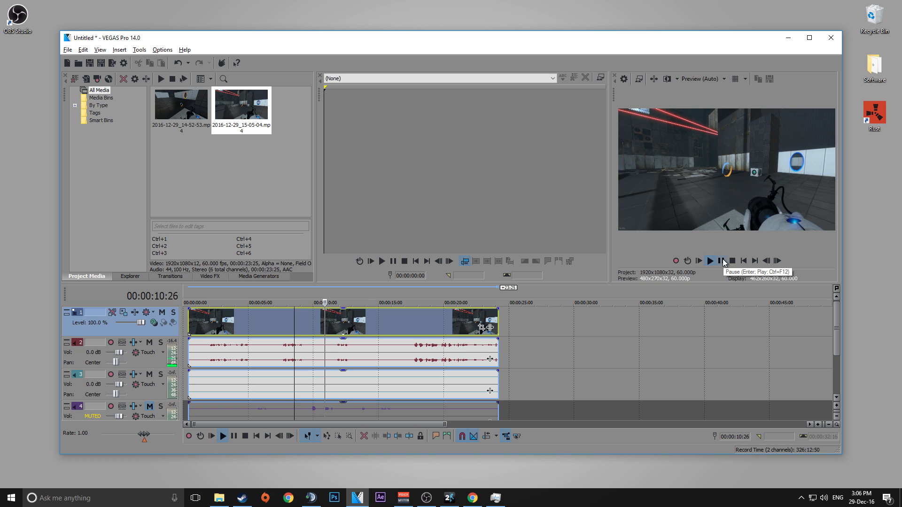
left_click(721, 262)
Unmute track 4, mute track 2, play back from about 11 seconds, and minimize VEGAS Pro.
left_click(150, 407)
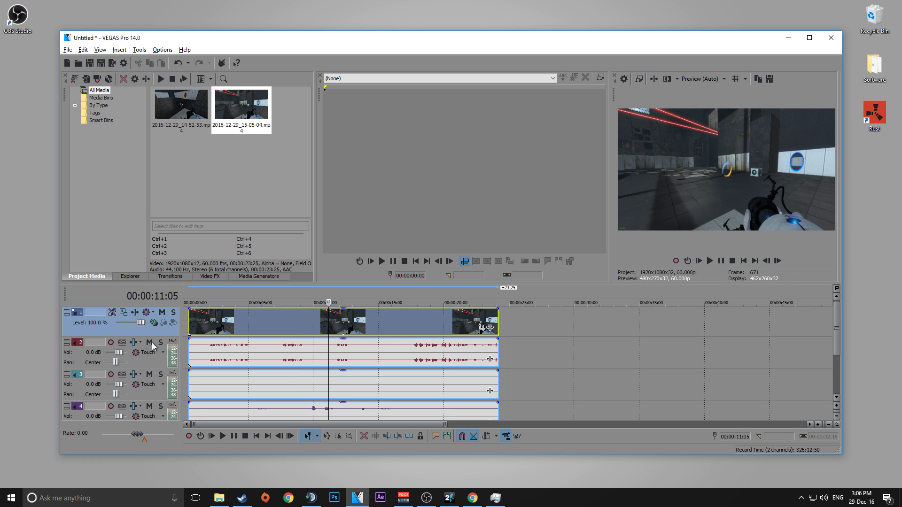
left_click(150, 342)
left_click(312, 331)
left_click(710, 261)
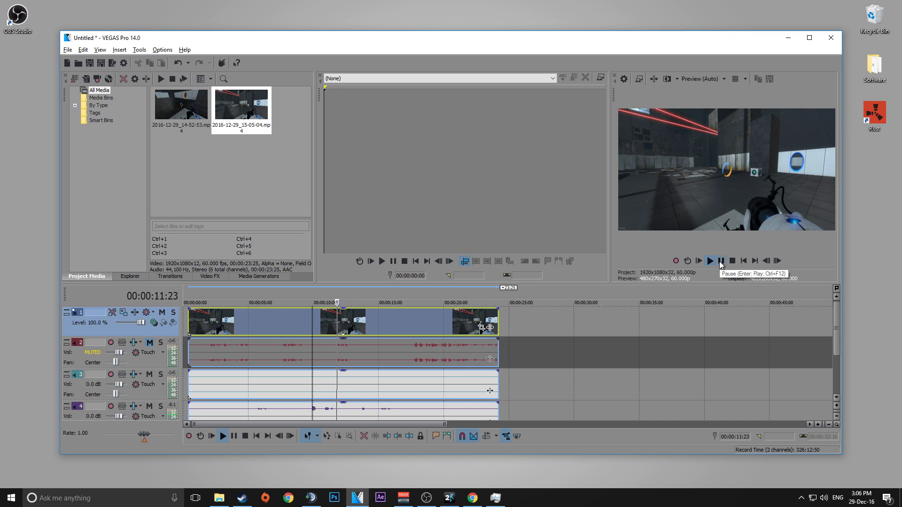
left_click(722, 262)
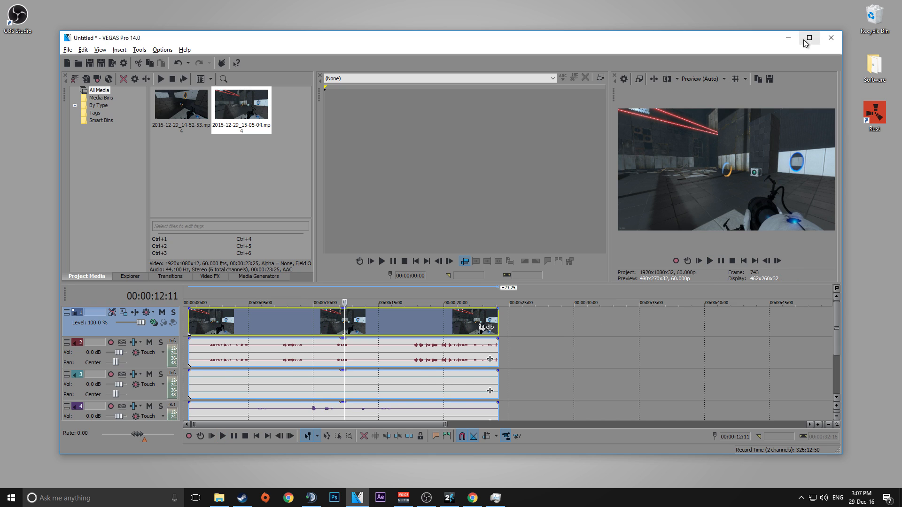
left_click(789, 38)
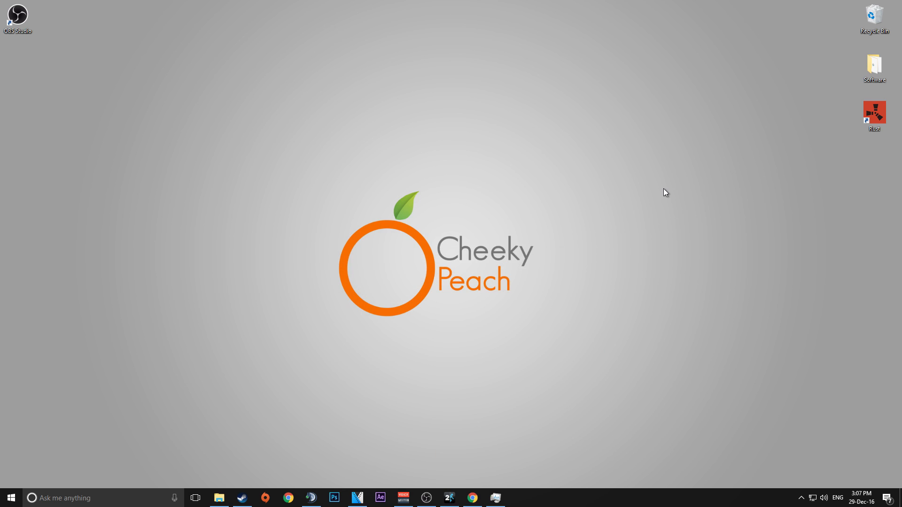